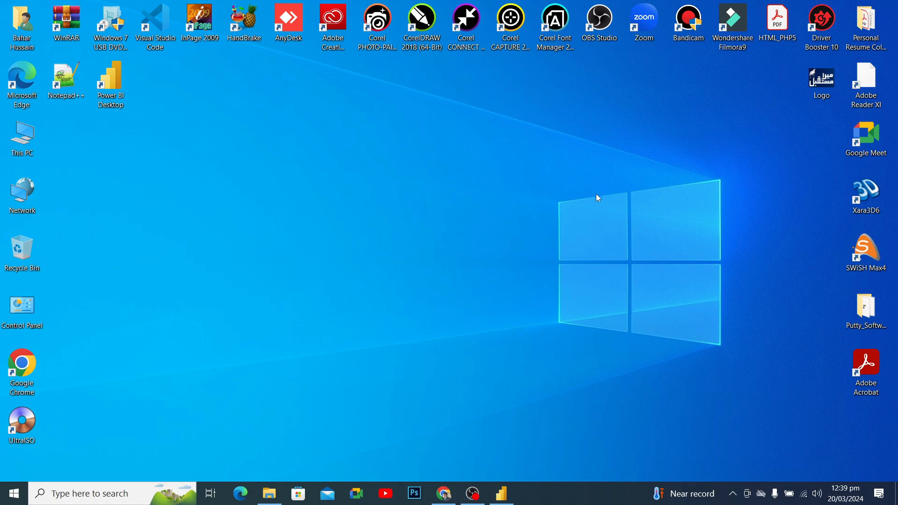
Switch to Power BI Desktop, import the www#pier2pier#com sheet from the Country-codesUpdated Excel workbook, and open it for data transformation
left_click(509, 493)
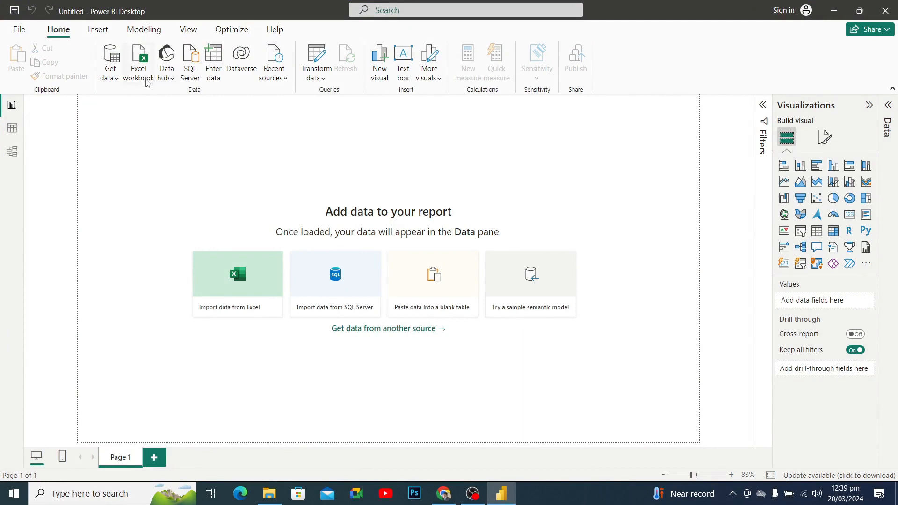
left_click(117, 80)
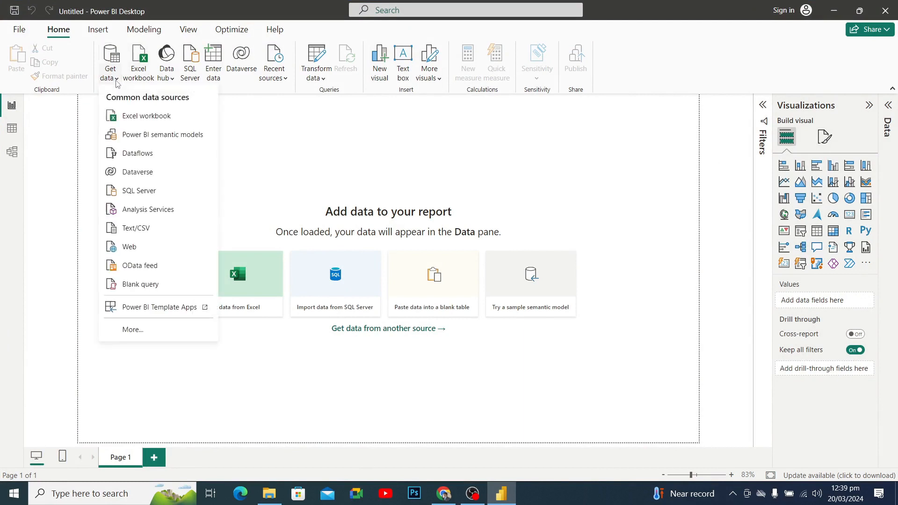
left_click(125, 117)
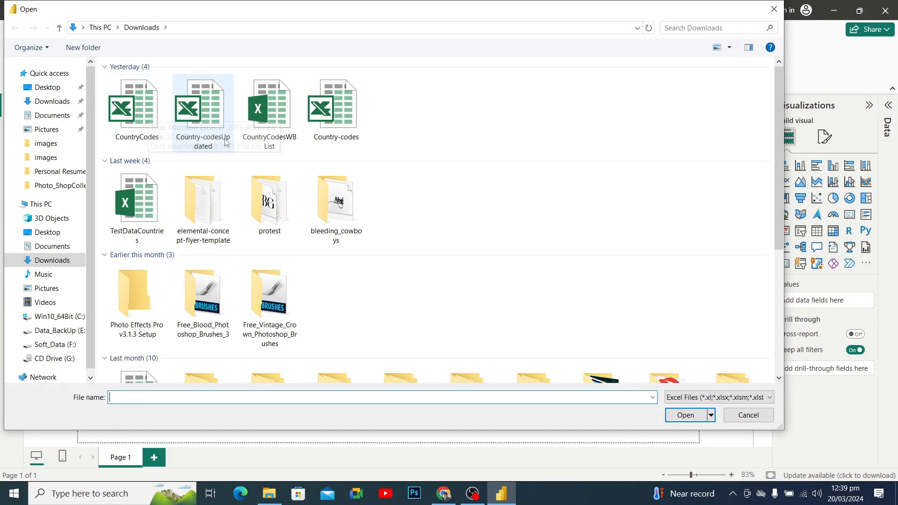
left_click(214, 110)
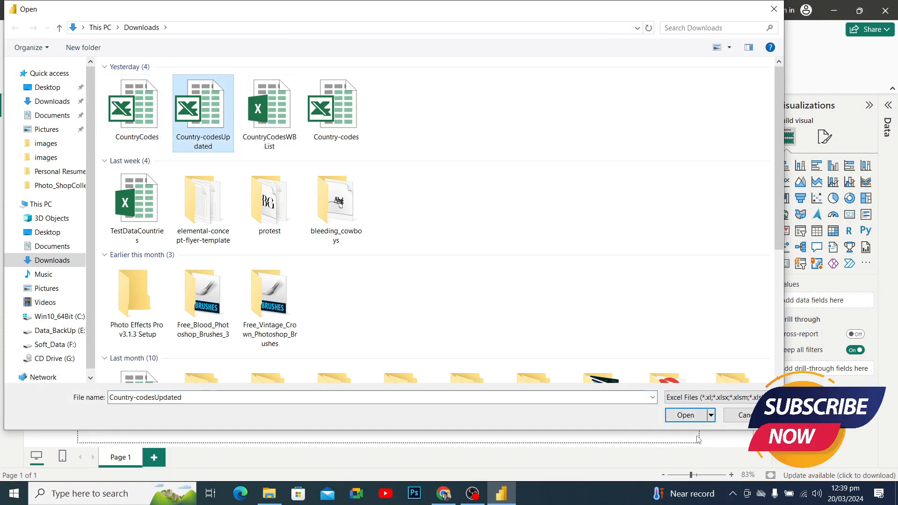
left_click(688, 417)
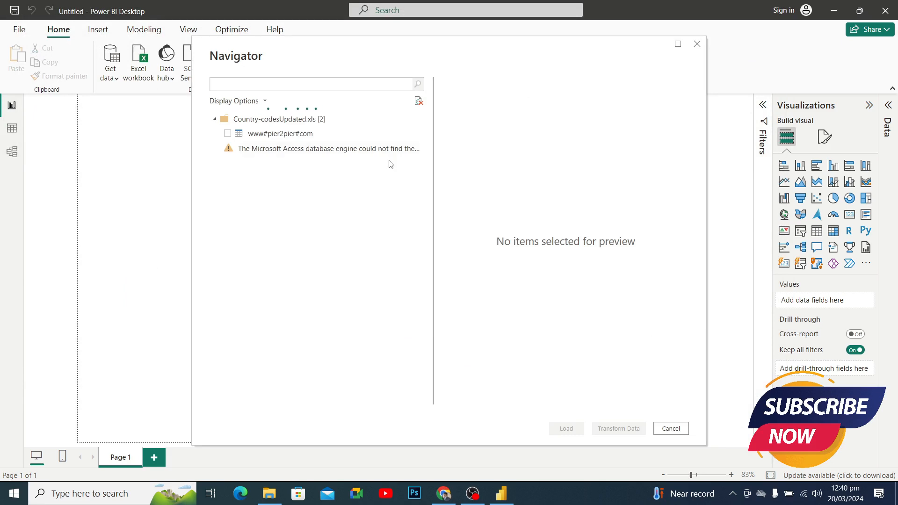
left_click(227, 133)
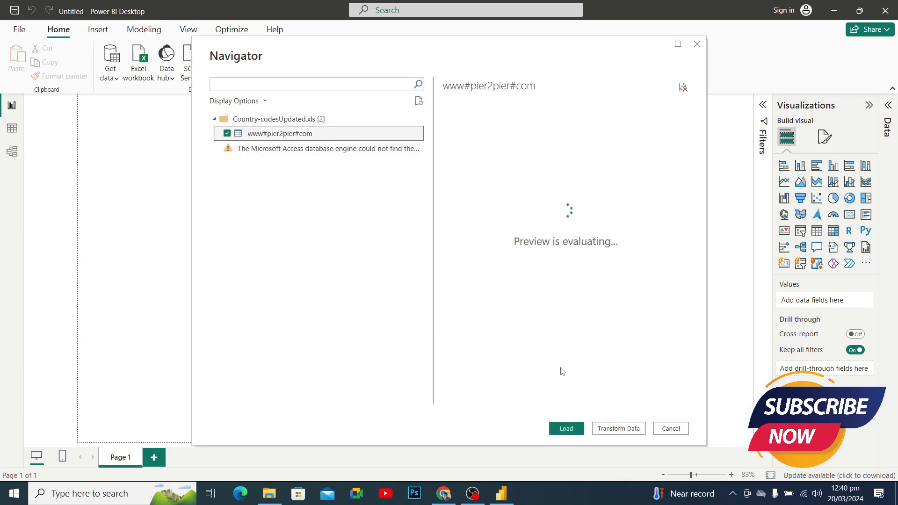
left_click(611, 428)
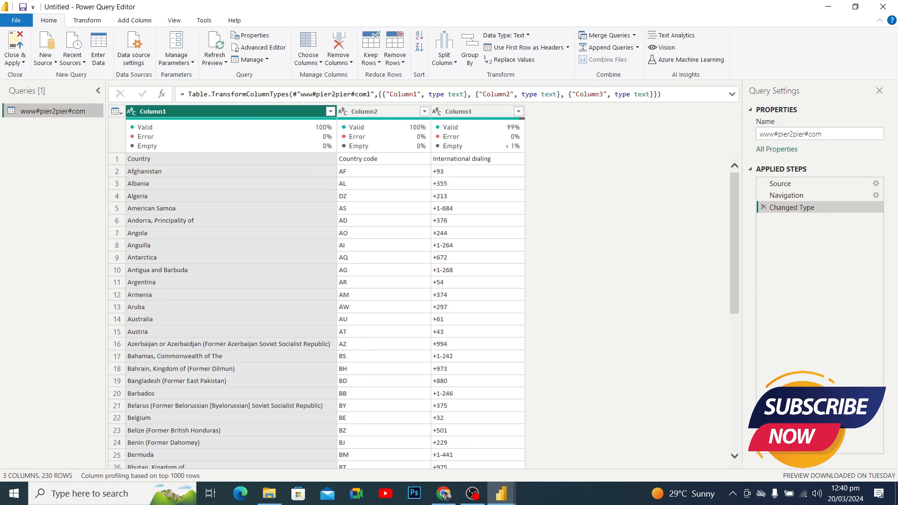
Promote the first row, containing Country, Country code and International dialing, to column headers
left_click(117, 160)
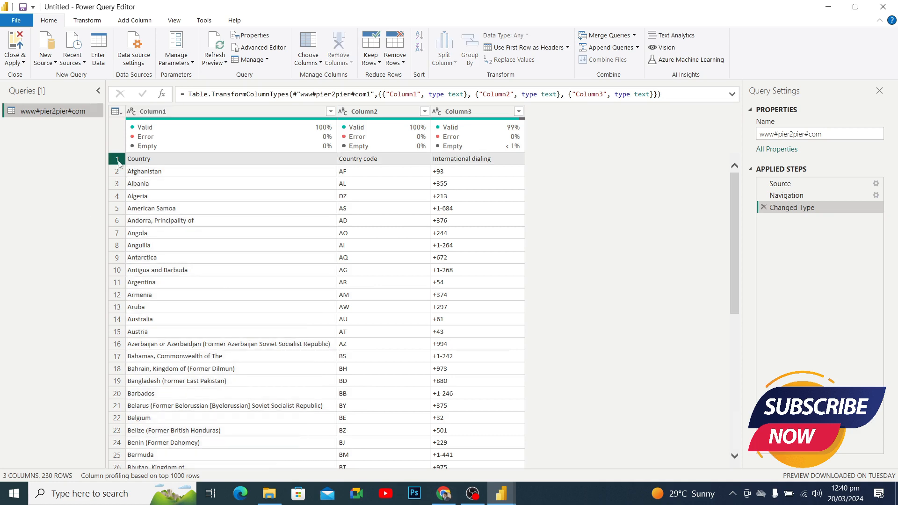
left_click(549, 48)
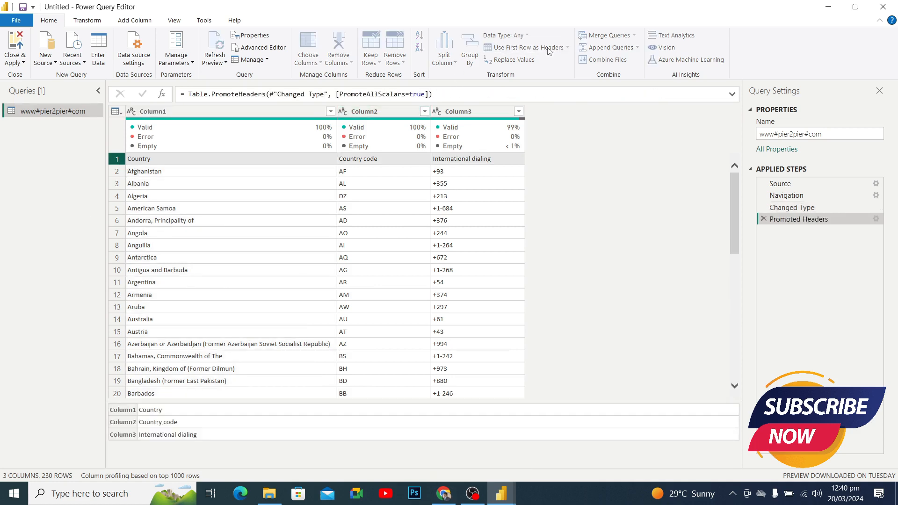
Remove the Country code and International dialing columns from the query
mouse_move(341, 131)
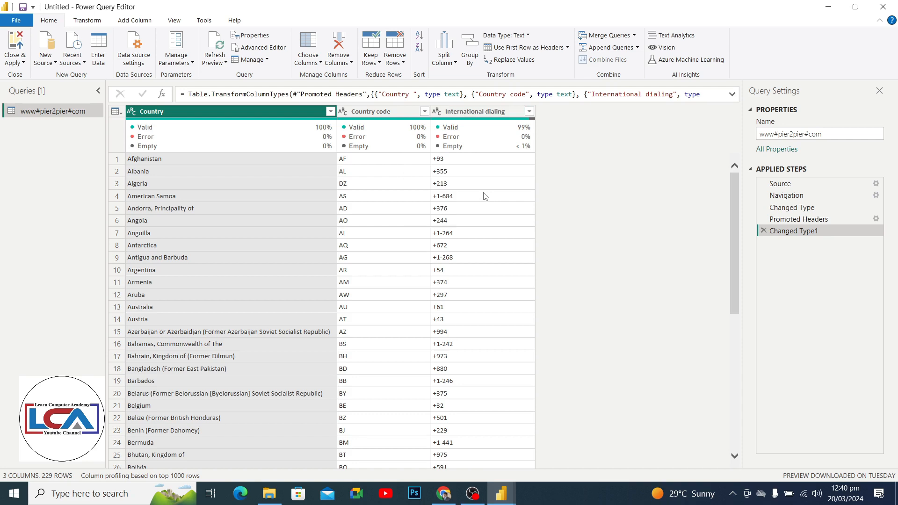
right_click(382, 113)
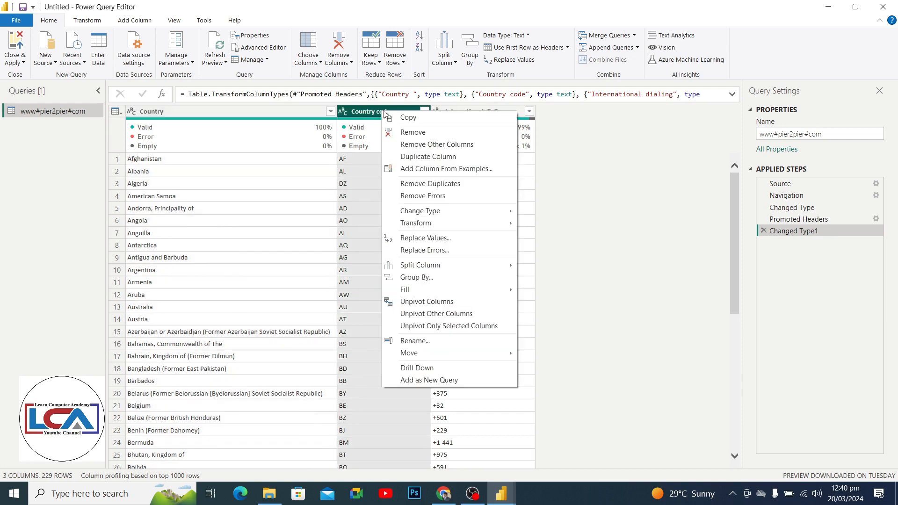
left_click(409, 134)
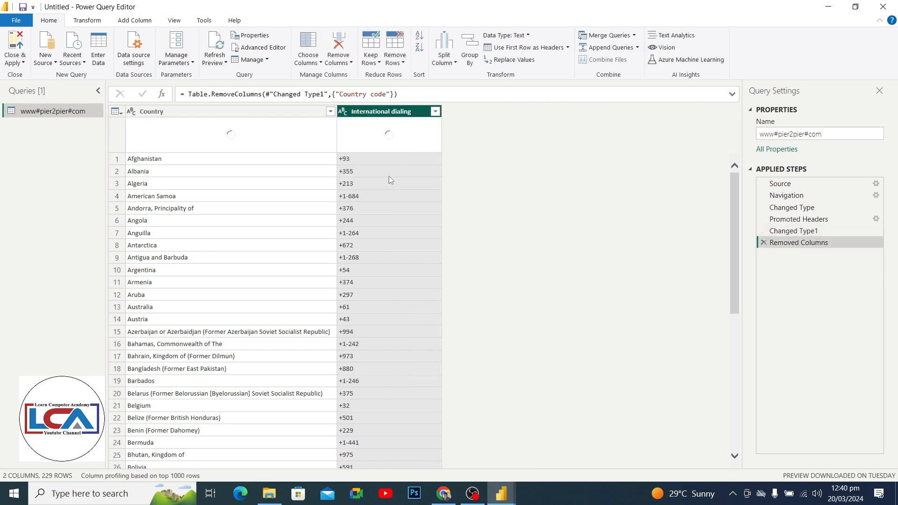
mouse_move(392, 143)
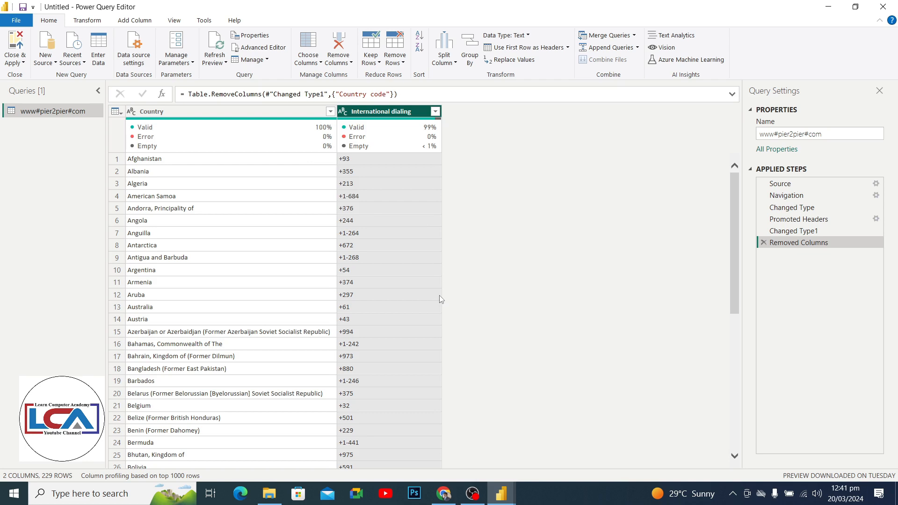
right_click(399, 115)
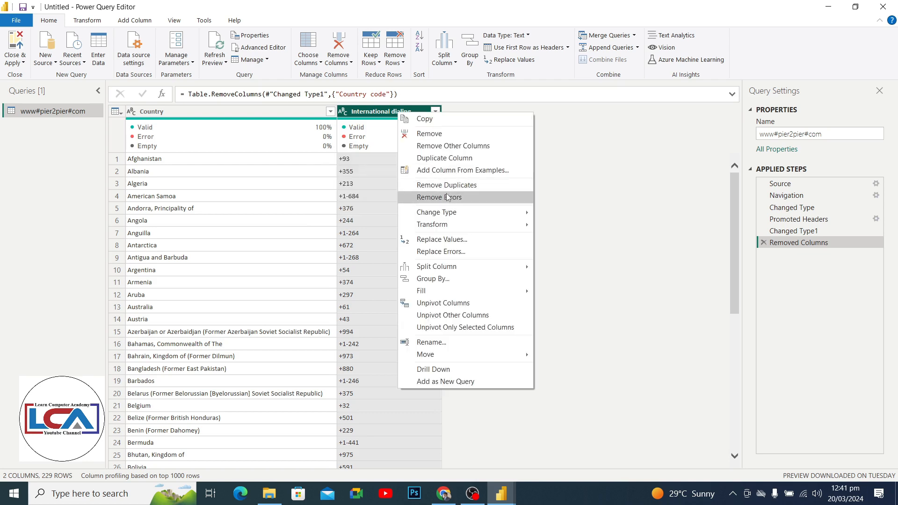
left_click(429, 134)
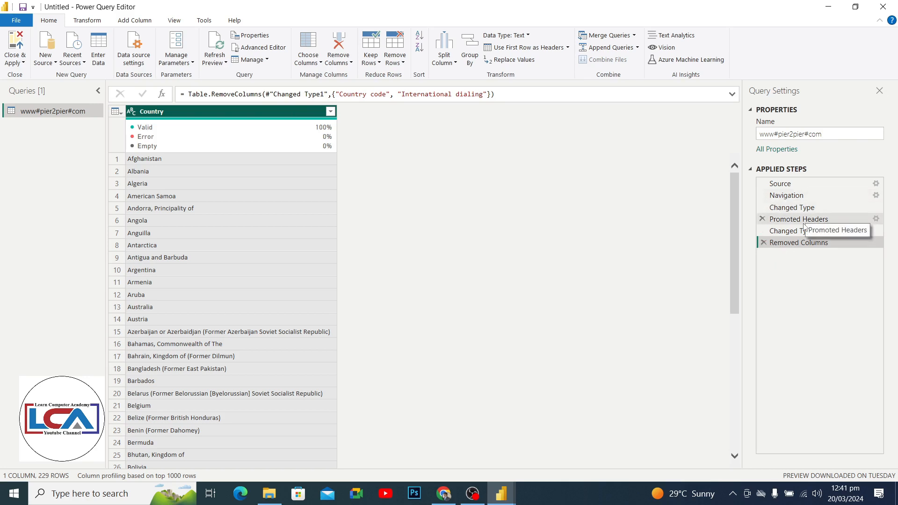
Delete the applied steps Removed Columns, Changed Type1 and Promoted Headers from the query
left_click(763, 242)
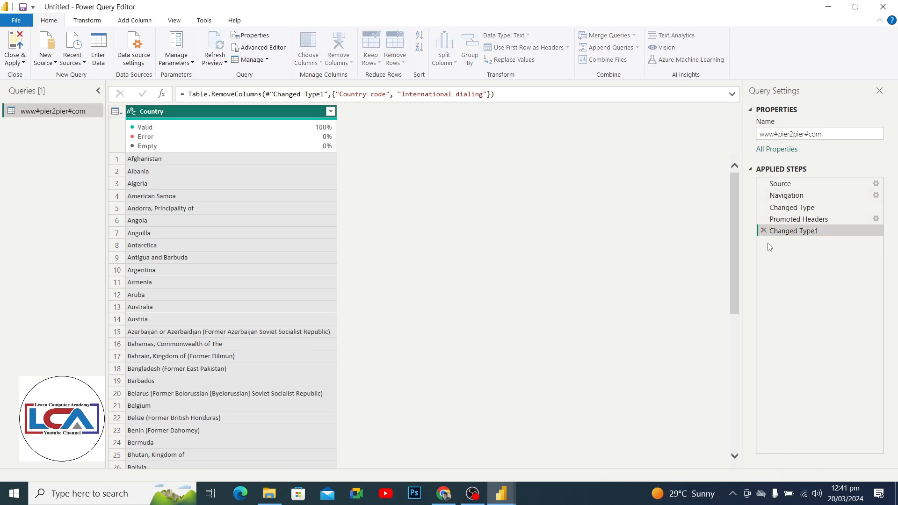
left_click(763, 231)
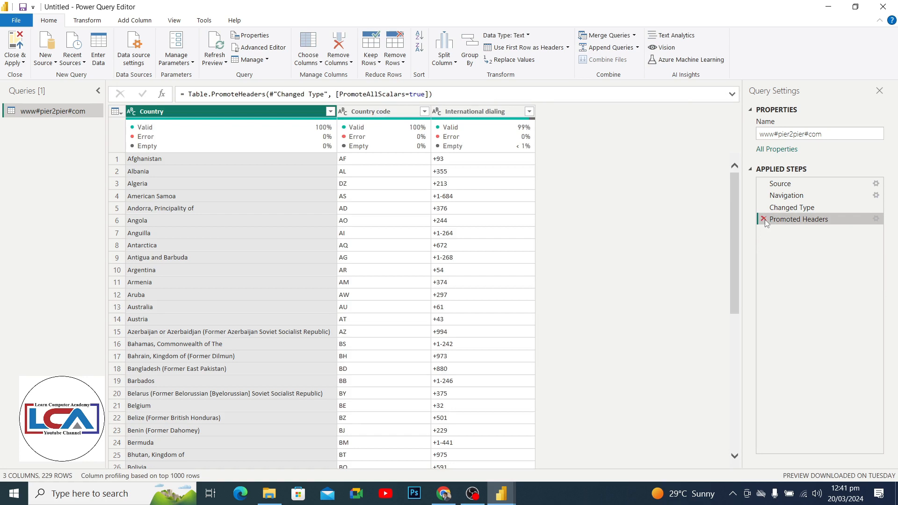
left_click(763, 218)
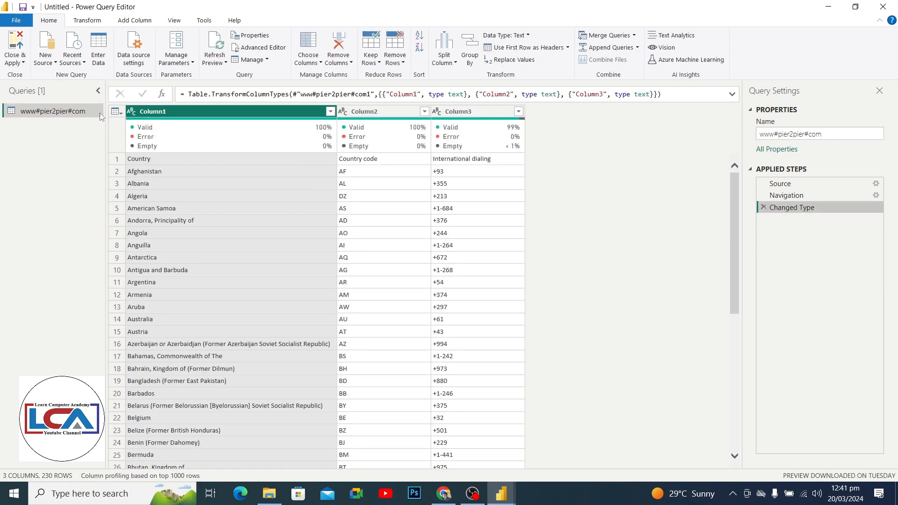
Use the first row of the www#pier2pier#com query as its headers again
left_click(132, 160)
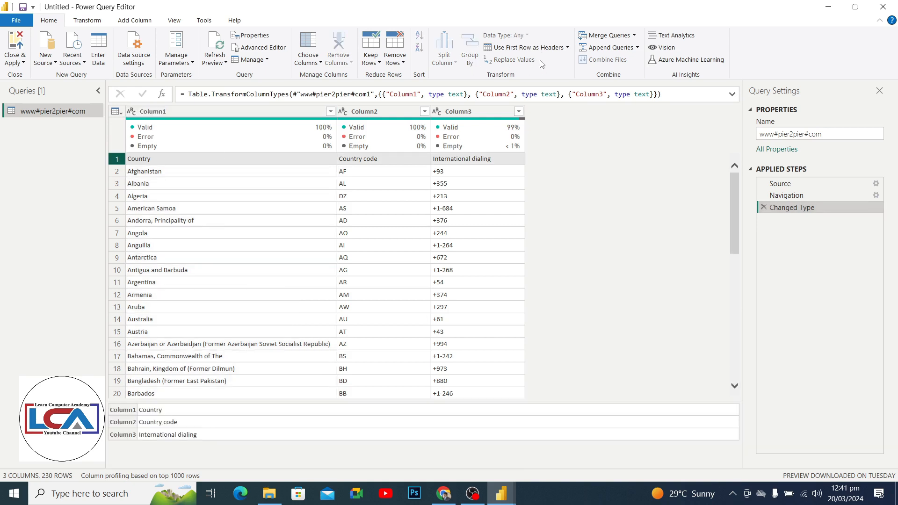
left_click(539, 50)
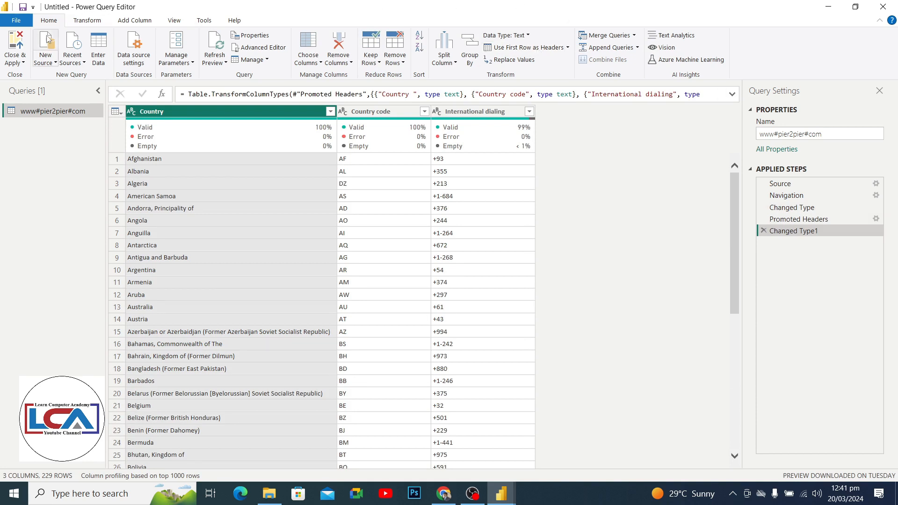
Create a reference of the www#pier2pier#com query and remove all columns other than Country from it
left_click(268, 60)
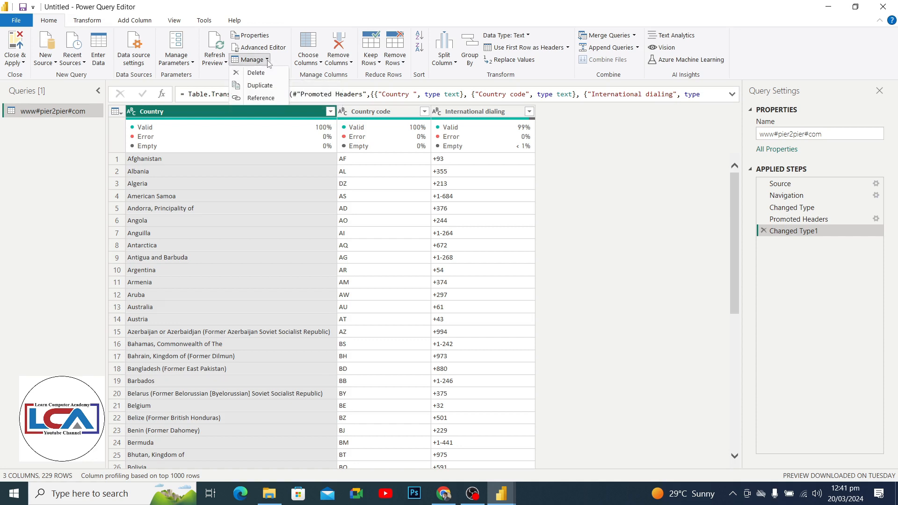
left_click(262, 98)
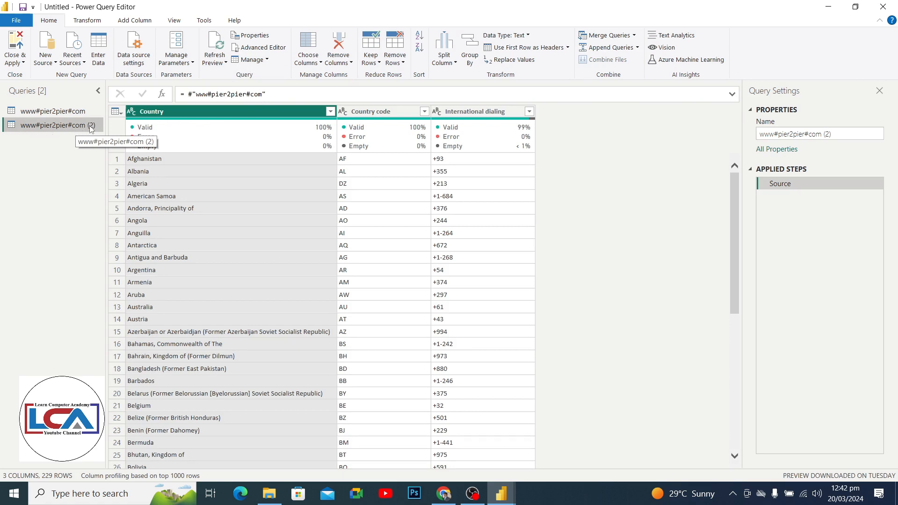
right_click(299, 111)
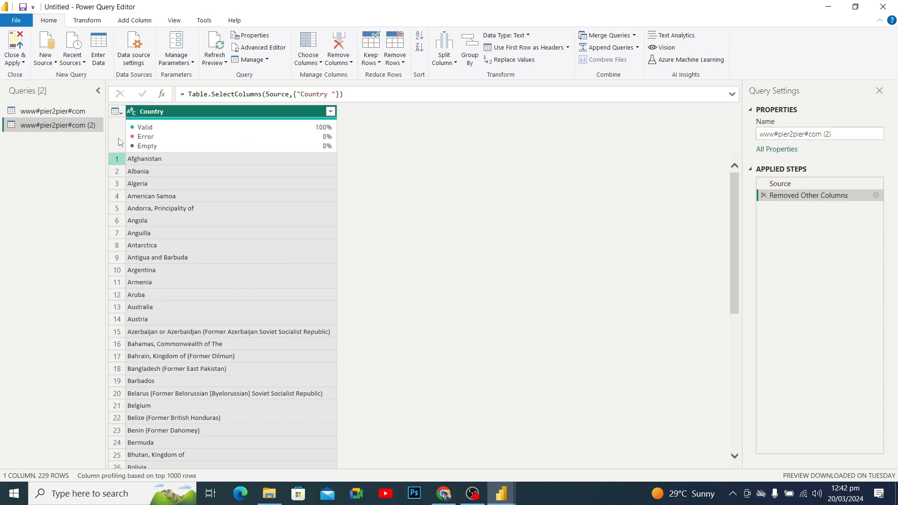
Rename the referenced query as Reference_Data
double_click(80, 124)
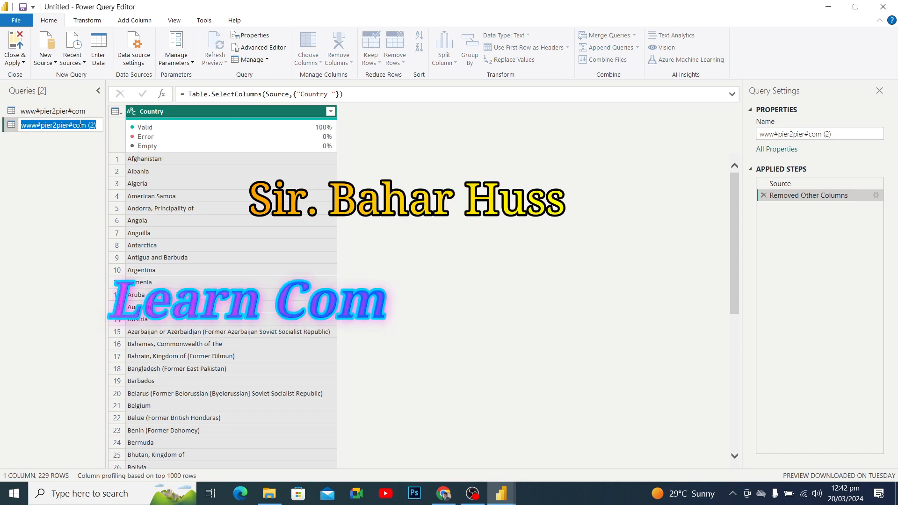
type("Refer")
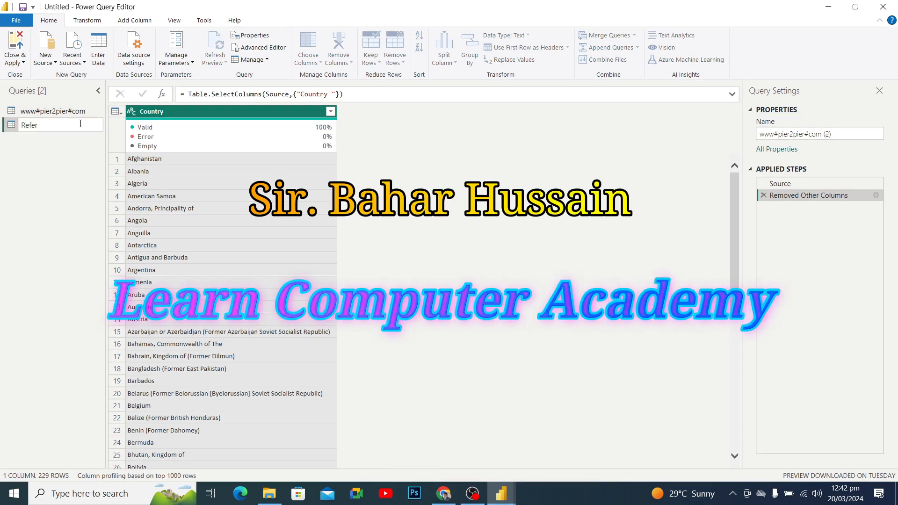
type("ence_Data")
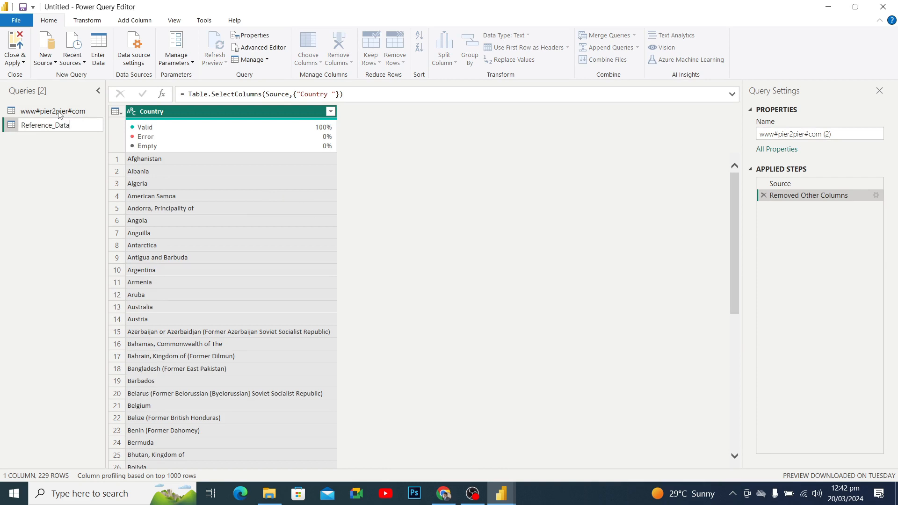
left_click(71, 145)
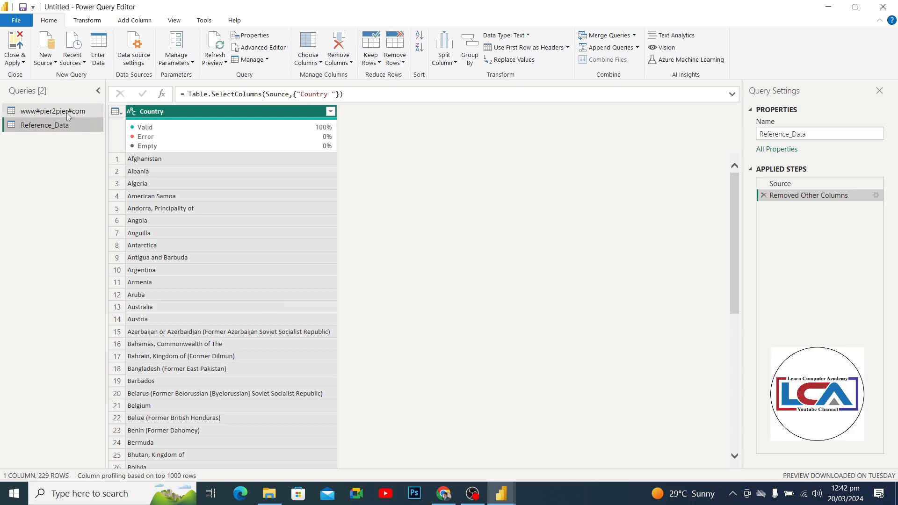
Compare the original query with Reference_Data, and try to delete the original www#pier2pier#com query
left_click(68, 115)
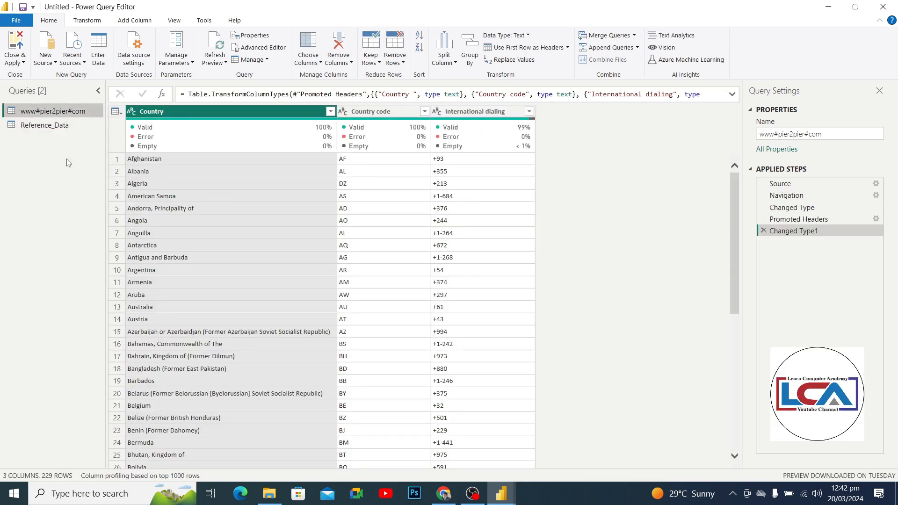
left_click(55, 129)
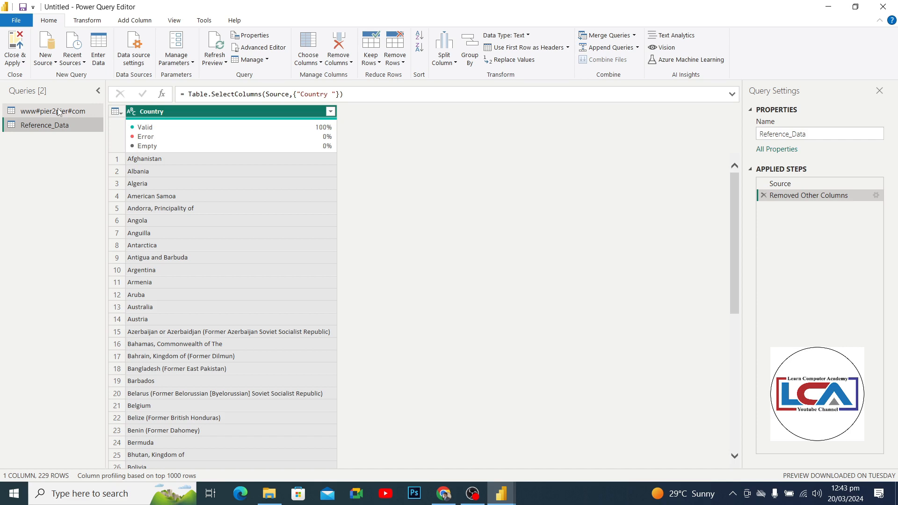
right_click(58, 112)
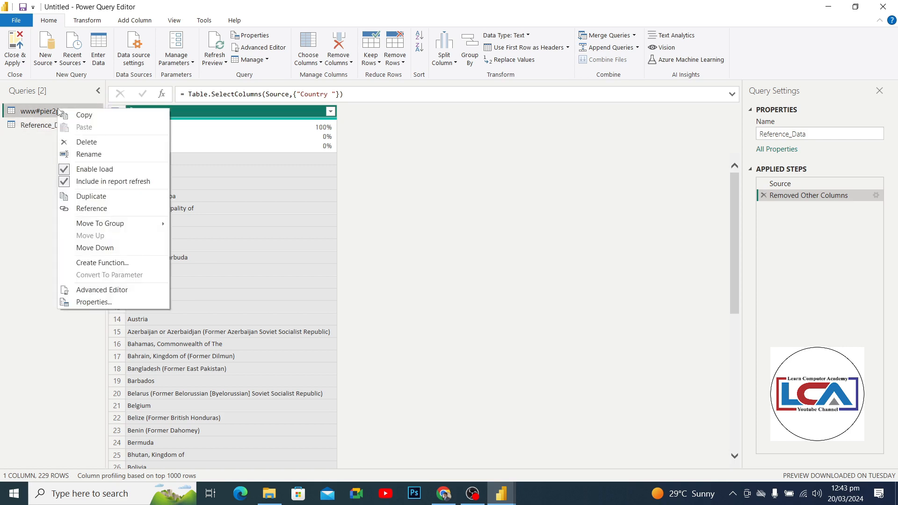
left_click(87, 142)
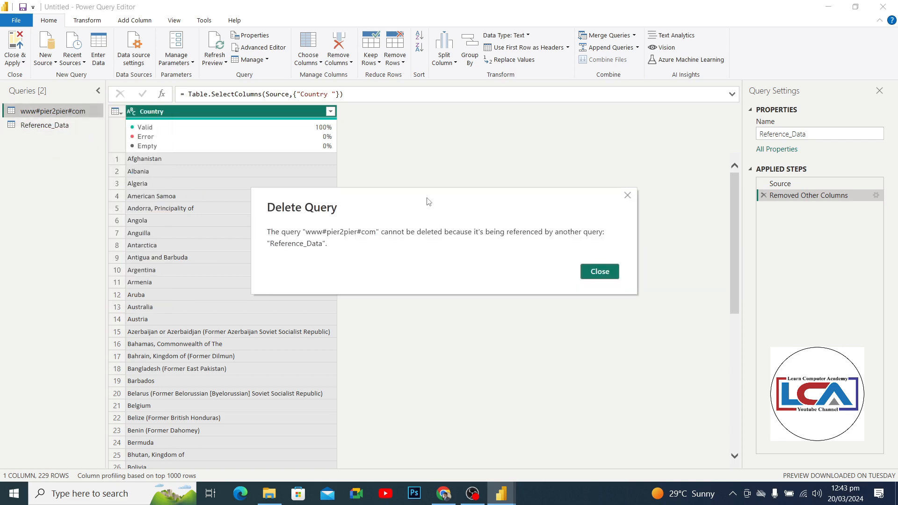
left_click_drag(425, 200, 389, 162)
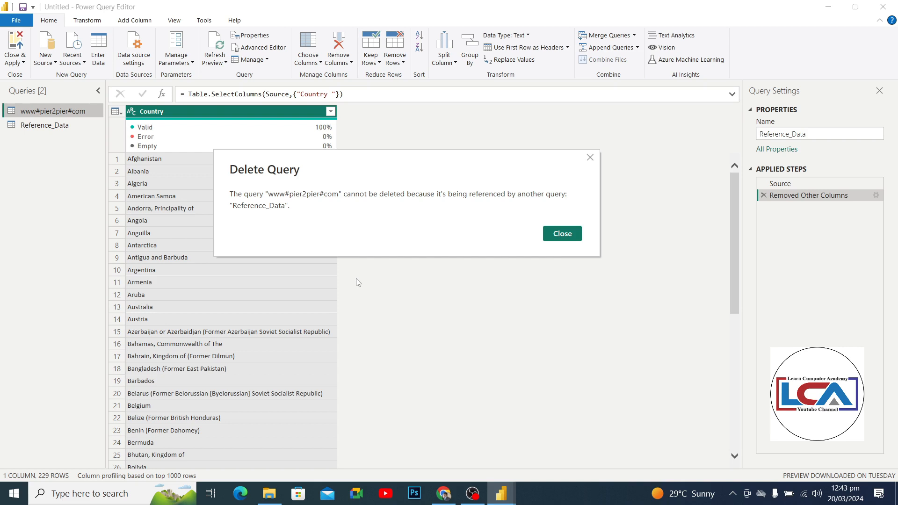
left_click(566, 236)
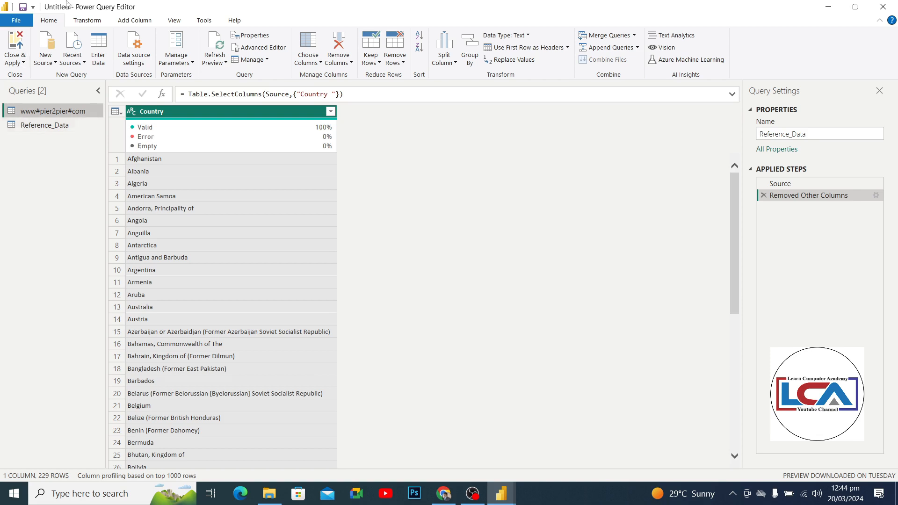
Start a manually entered table, and copy the Country and International dialing columns from the CountryCodes workbook in Downloads
left_click(103, 57)
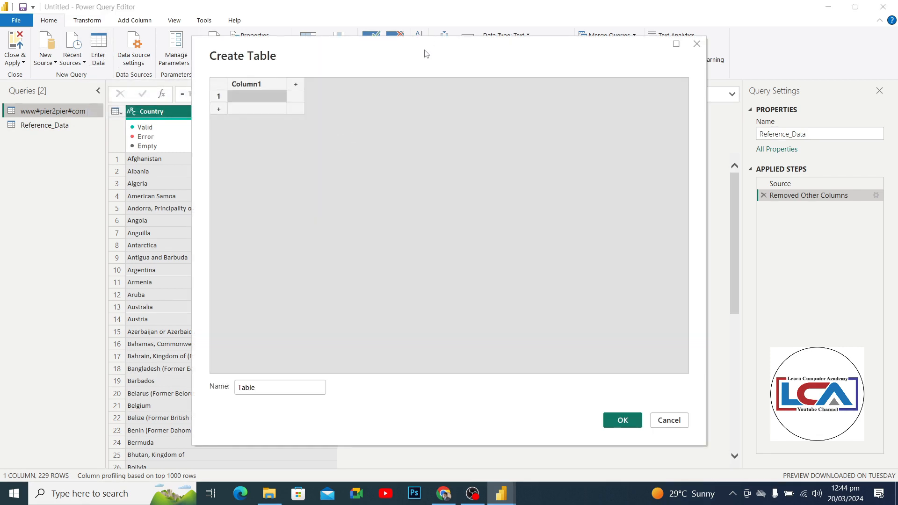
left_click_drag(427, 52, 449, 63)
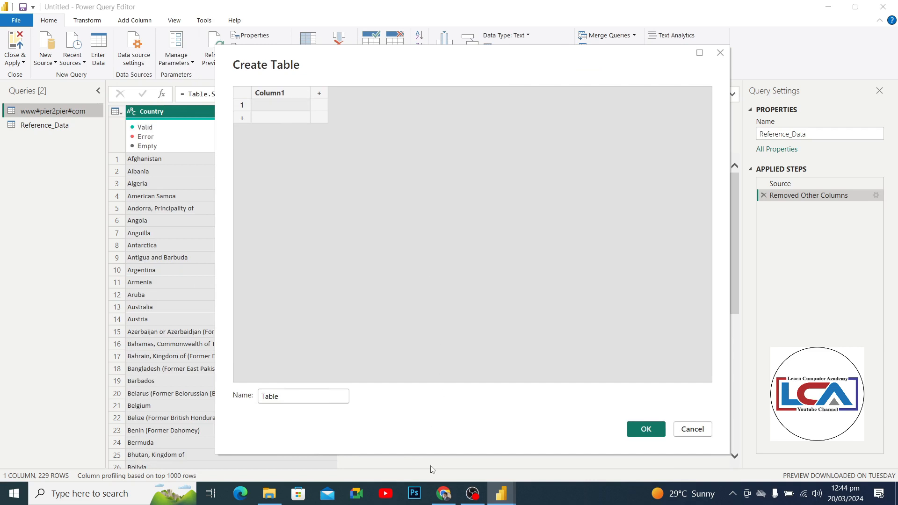
left_click(272, 497)
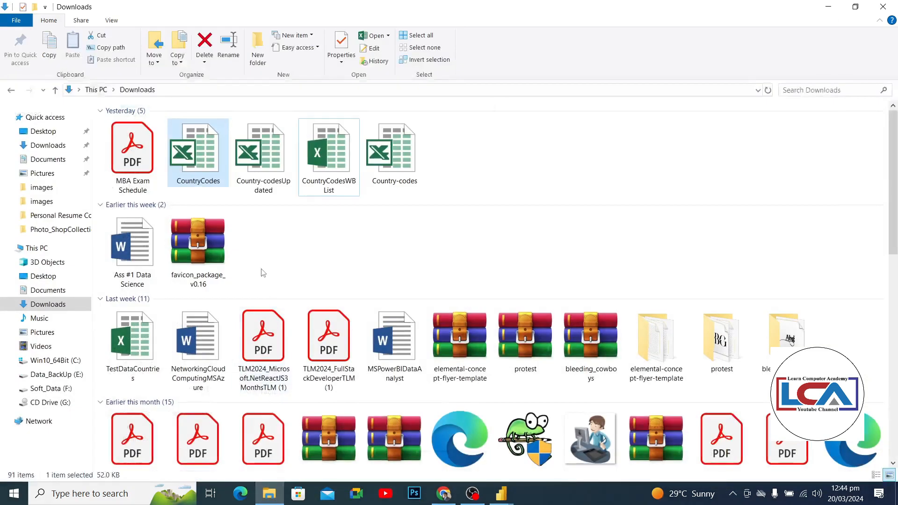
double_click(194, 152)
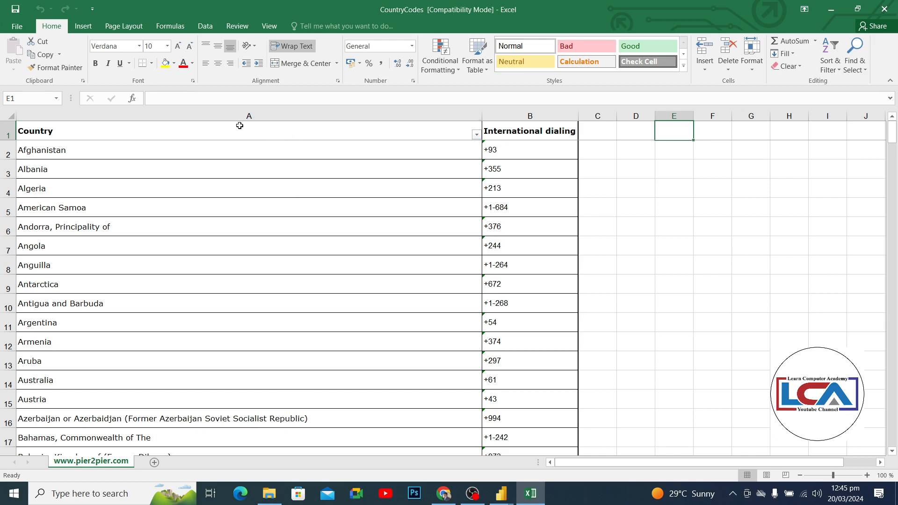
left_click_drag(230, 133, 511, 135)
left_click_drag(453, 117, 514, 115)
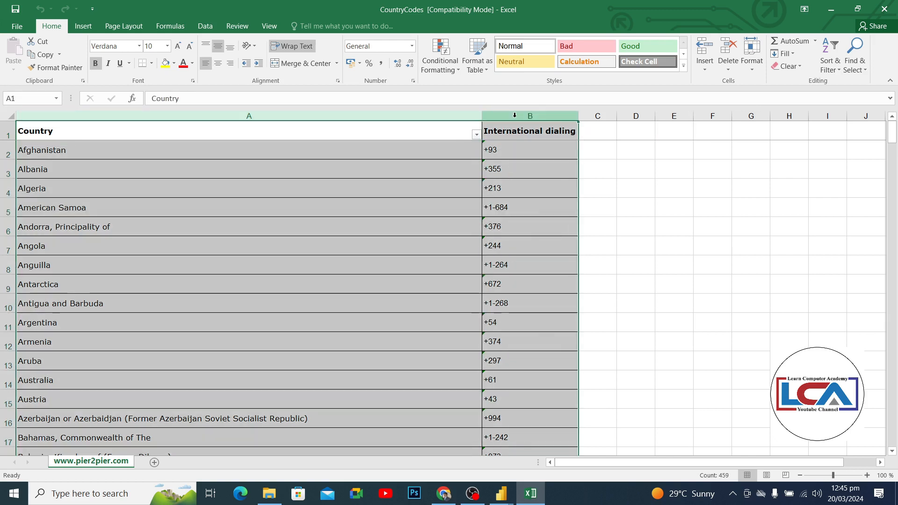
key("ctrl+c")
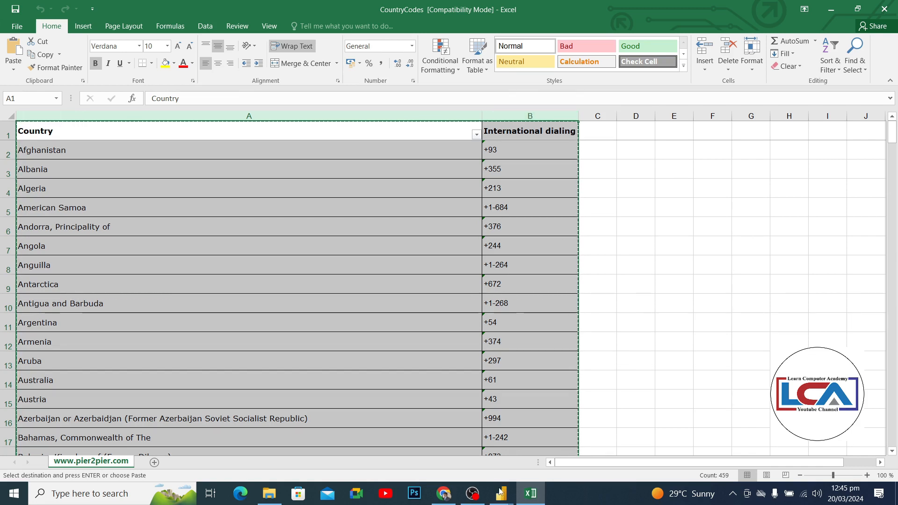
Return to Power Query Editor and paste the copied country data into the new table, starting at the Column1 header
left_click(825, 10)
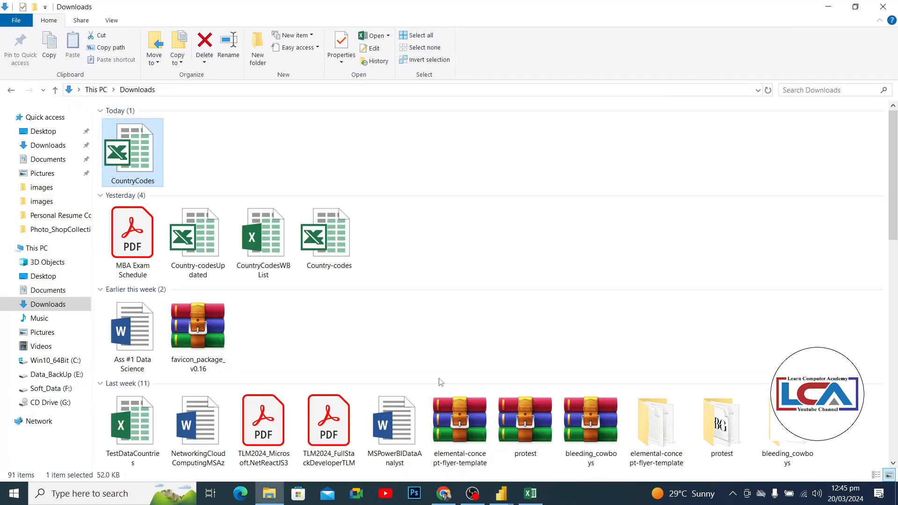
left_click(501, 493)
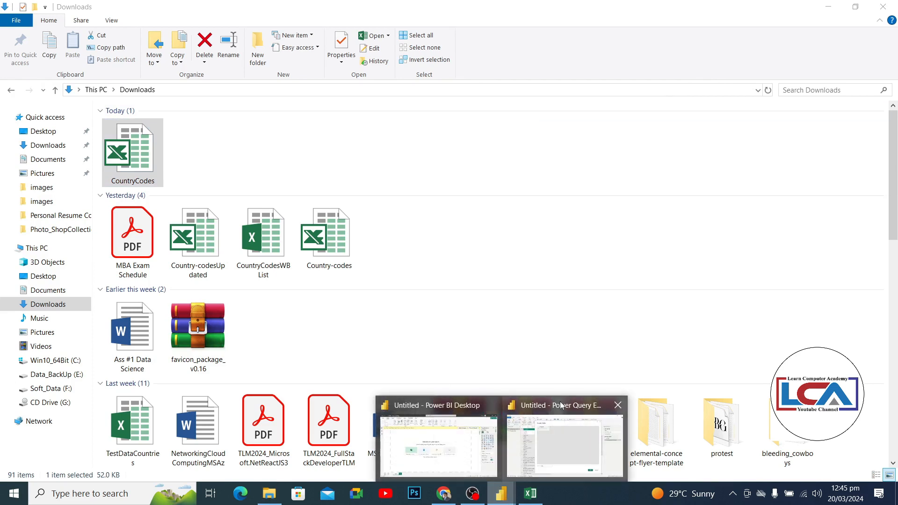
left_click(565, 440)
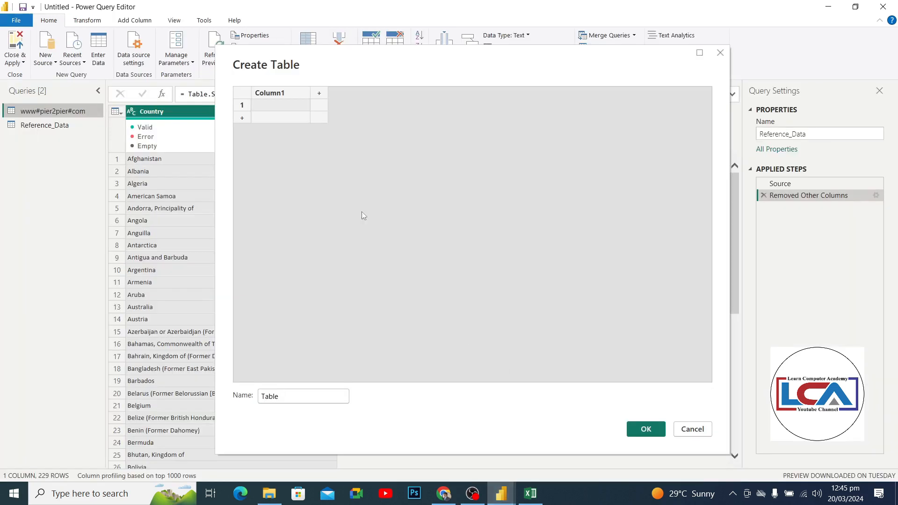
left_click(288, 93)
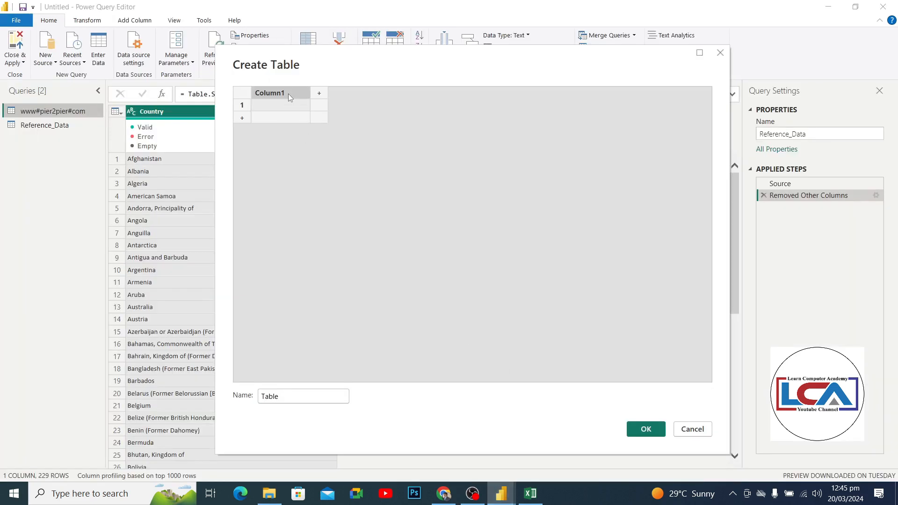
key("ctrl+v")
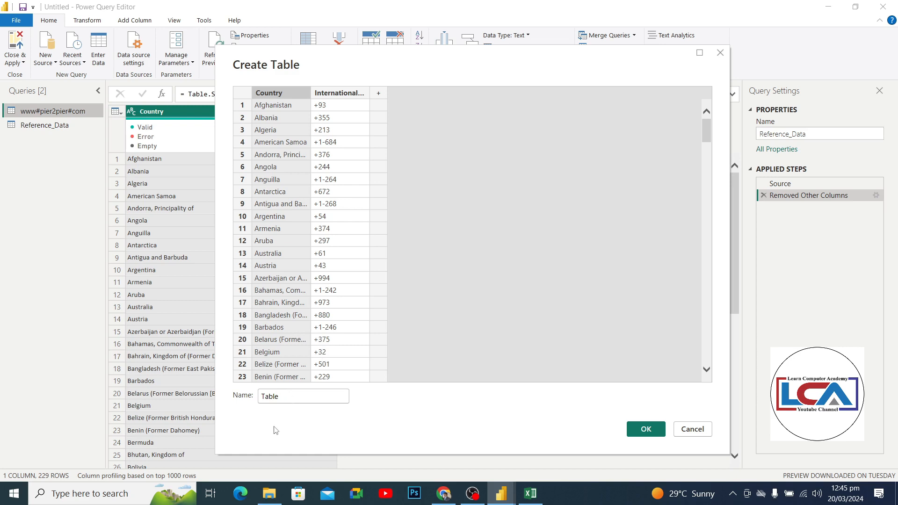
Name the new table New_UpDatedData and create it
left_click_drag(284, 400, 246, 396)
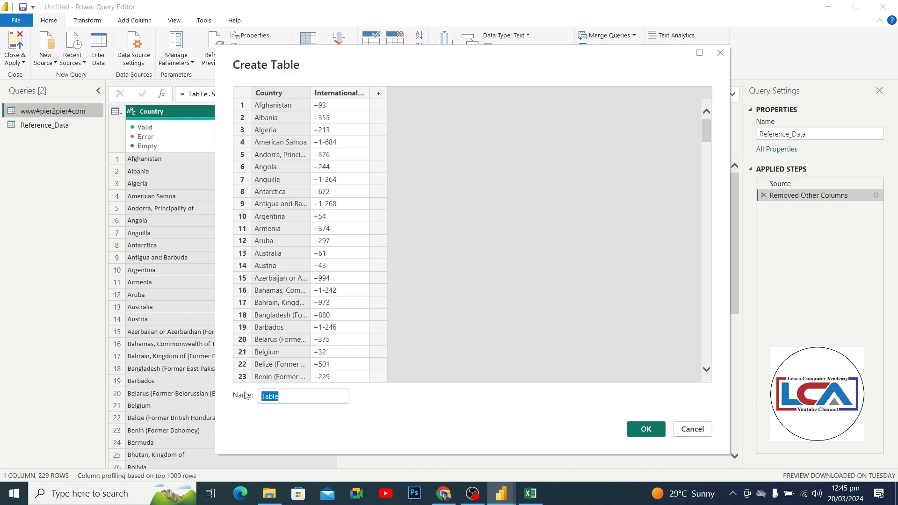
type("New")
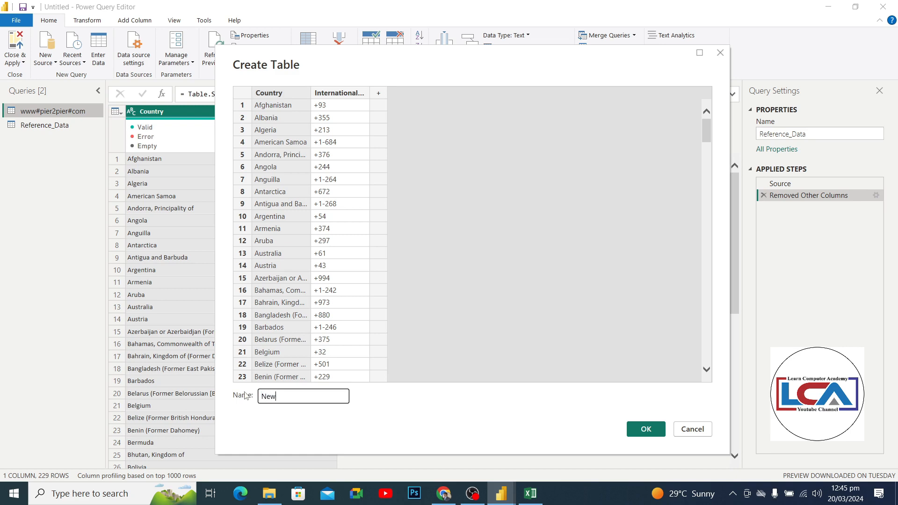
type("_UpData")
key("BackSpace")
type("edData")
left_click(648, 431)
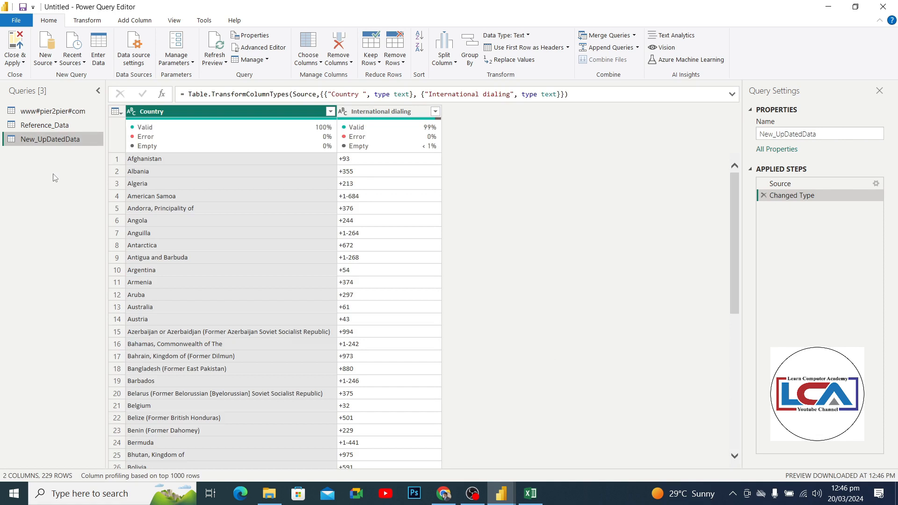
Compare Reference_Data with New_UpDatedData, and look through the latter's rows to inspect Pakistan's international dialing code
left_click(43, 128)
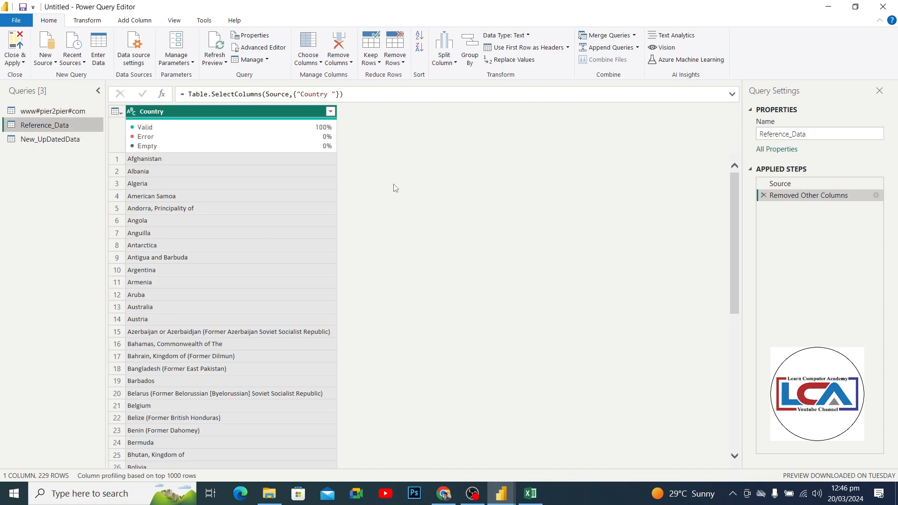
left_click(47, 139)
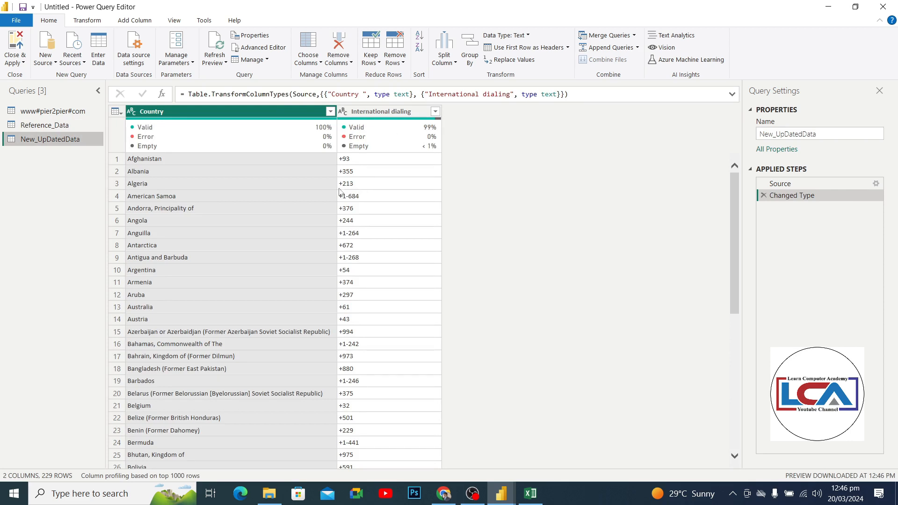
left_click(61, 126)
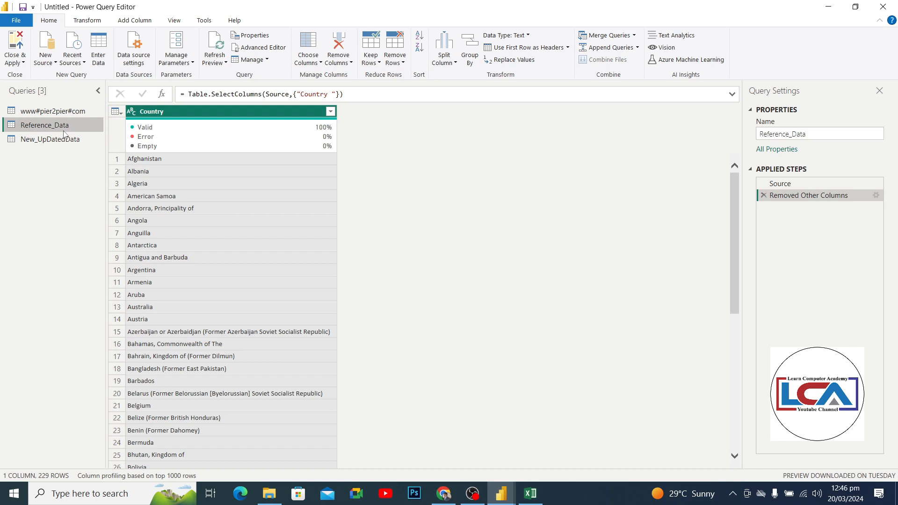
left_click(63, 141)
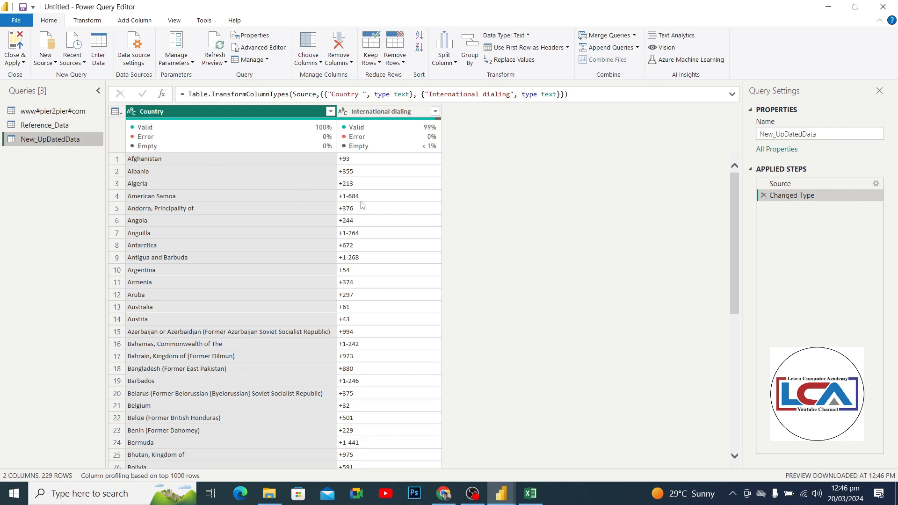
scroll(360, 256, "down", 3)
scroll(360, 258, "down", 20)
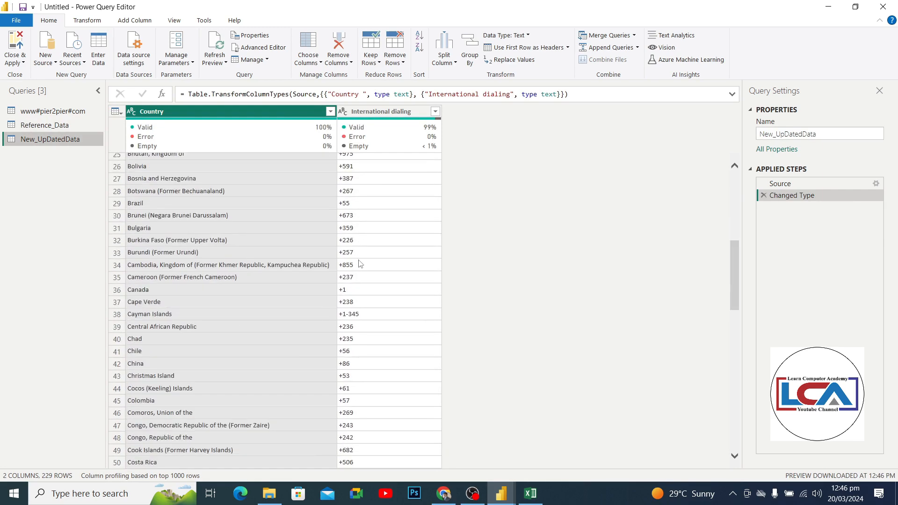
scroll(361, 266, "down", 18)
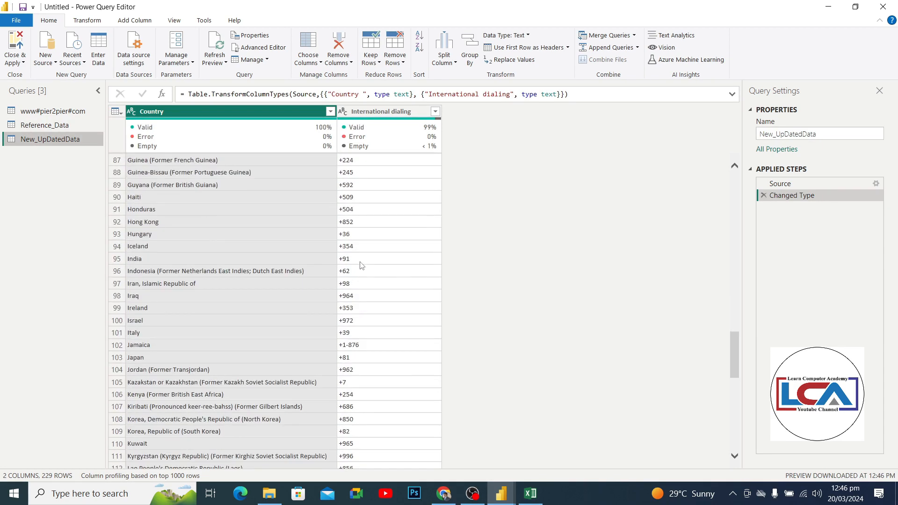
scroll(361, 265, "down", 20)
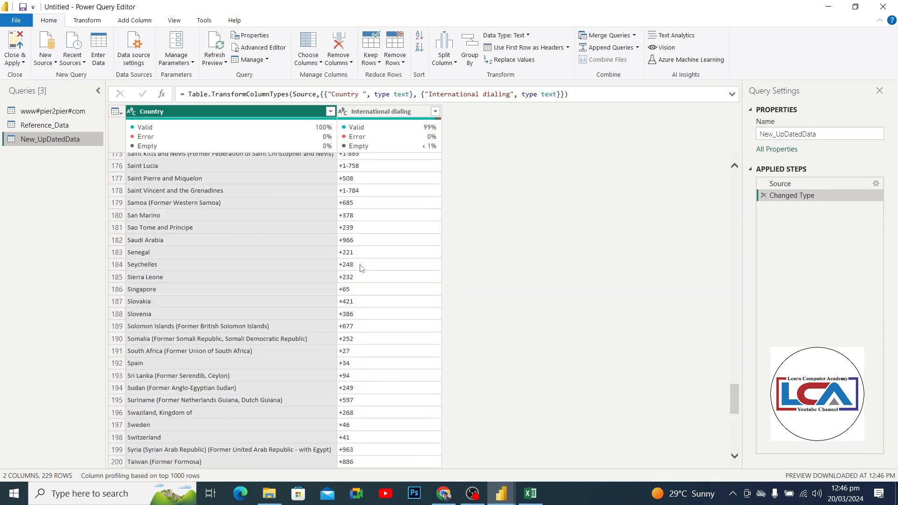
scroll(361, 268, "up", 14)
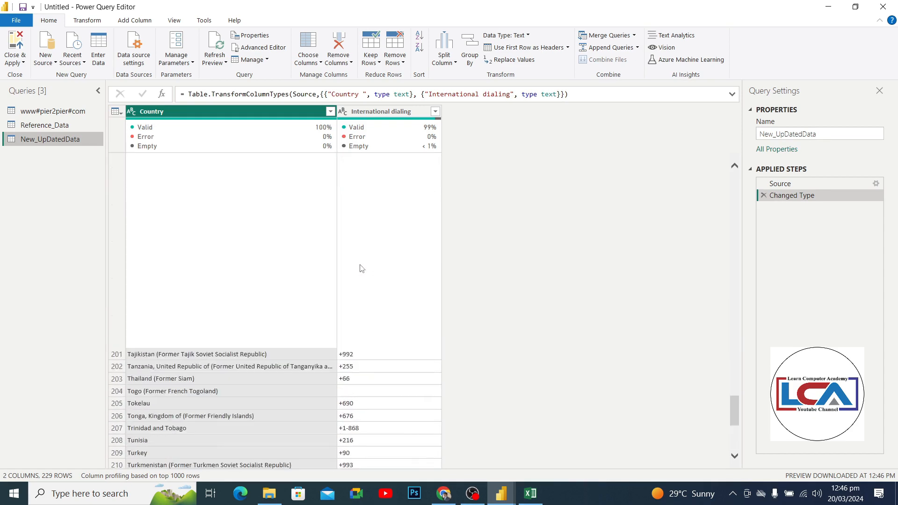
scroll(361, 268, "up", 4)
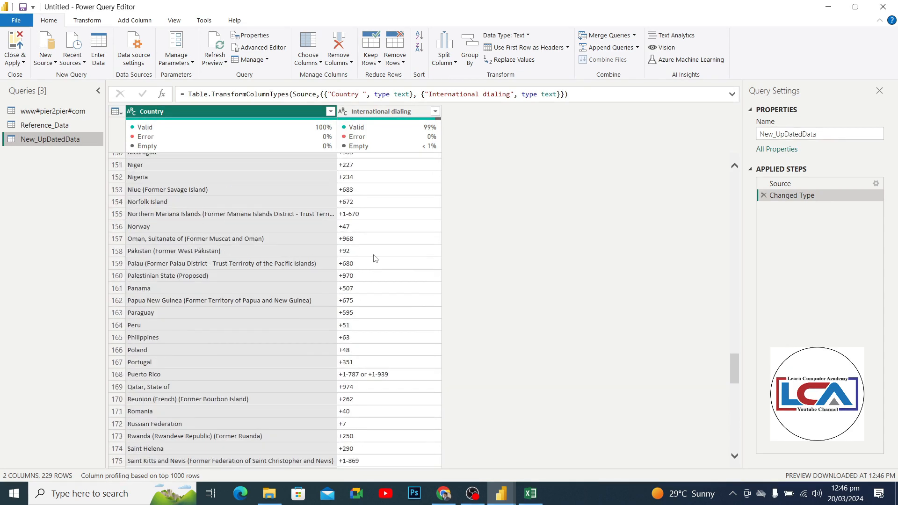
left_click(360, 252)
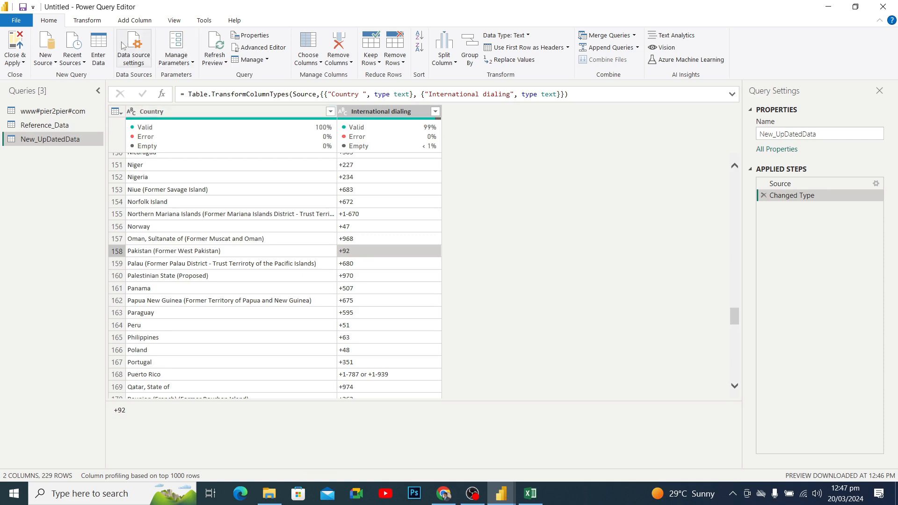
left_click(104, 53)
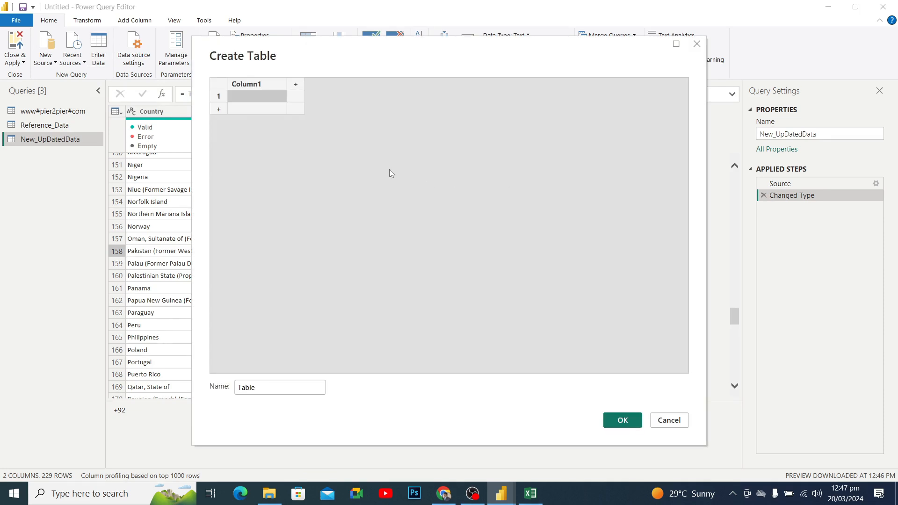
left_click(668, 420)
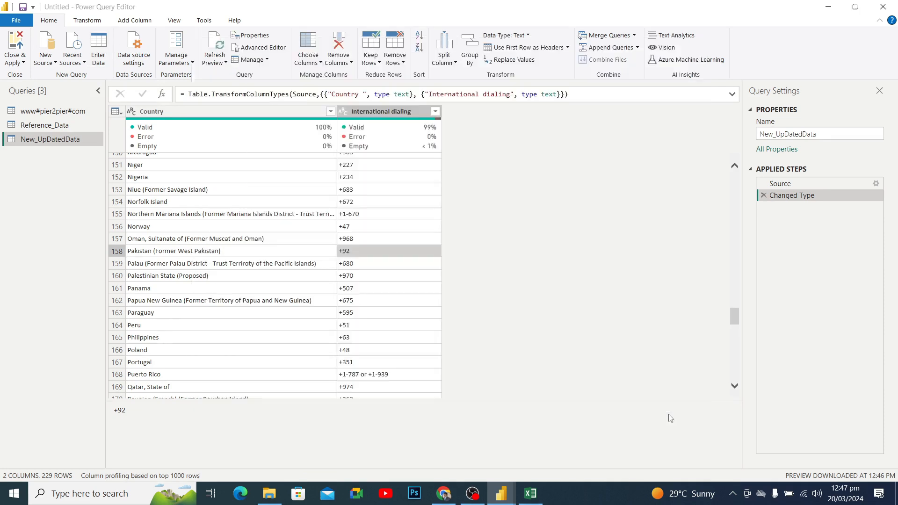
double_click(55, 141)
left_click(19, 145)
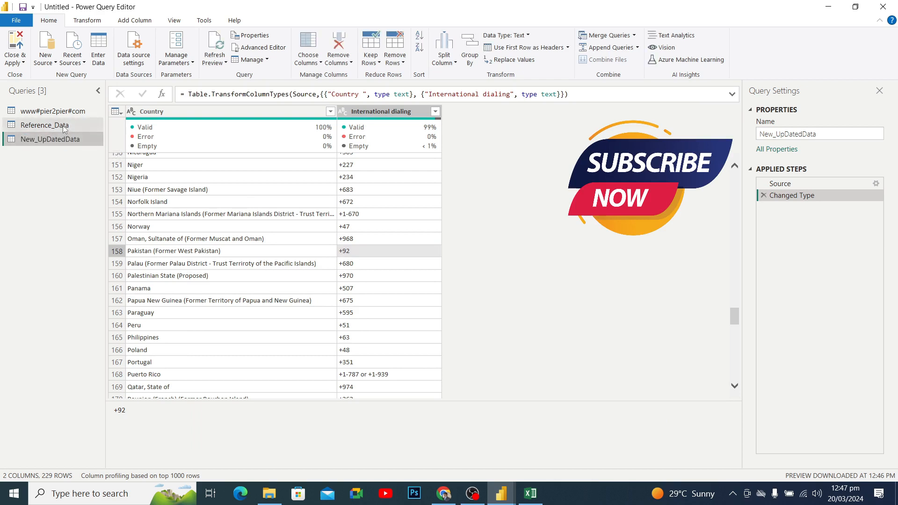
left_click(63, 125)
left_click(62, 142)
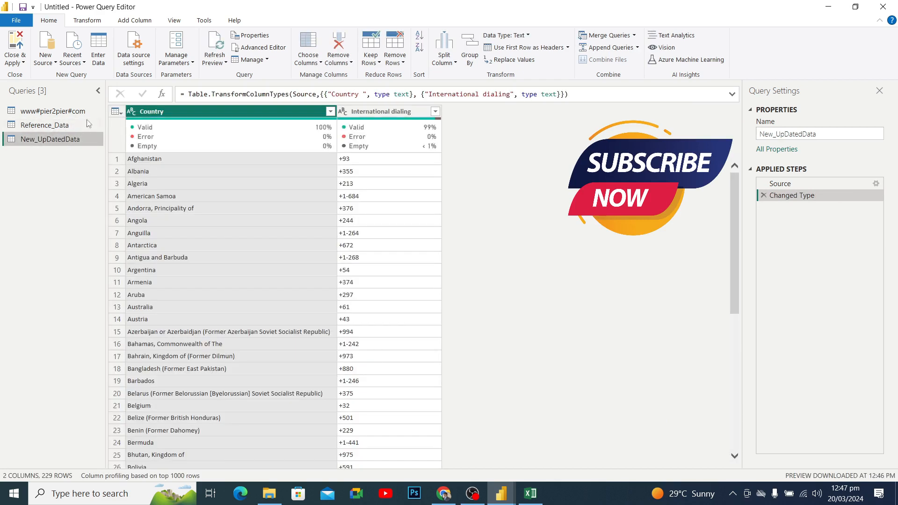
left_click(105, 49)
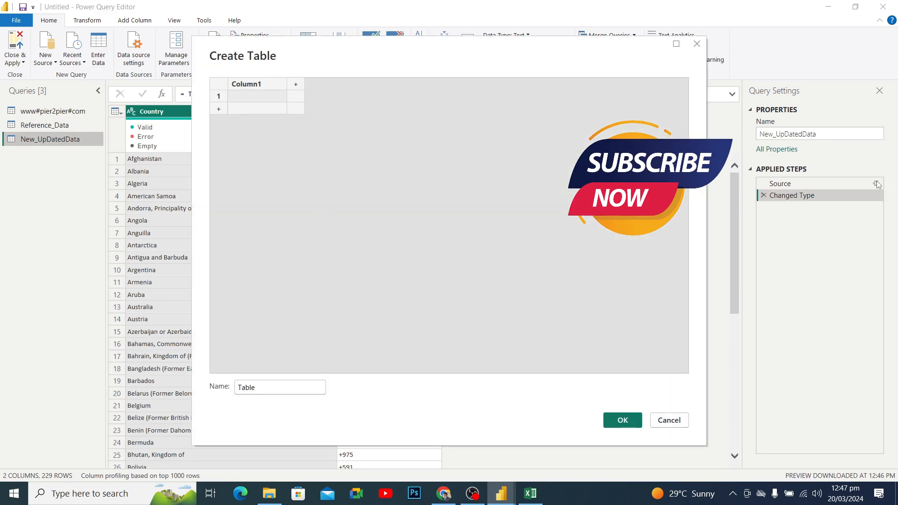
left_click(664, 421)
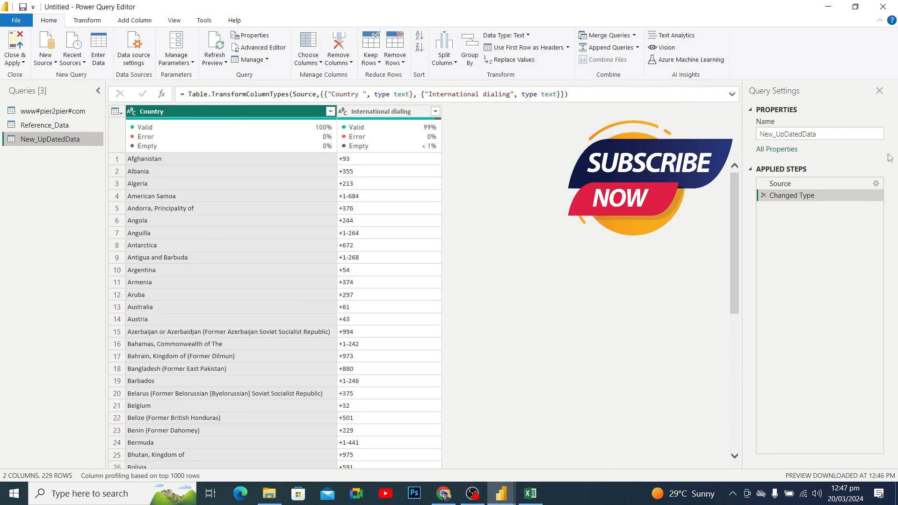
Edit the source table of New_UpDatedData to set Pakistan's international dialing code to +92111, and check Pakistan's row in the query
left_click(860, 184)
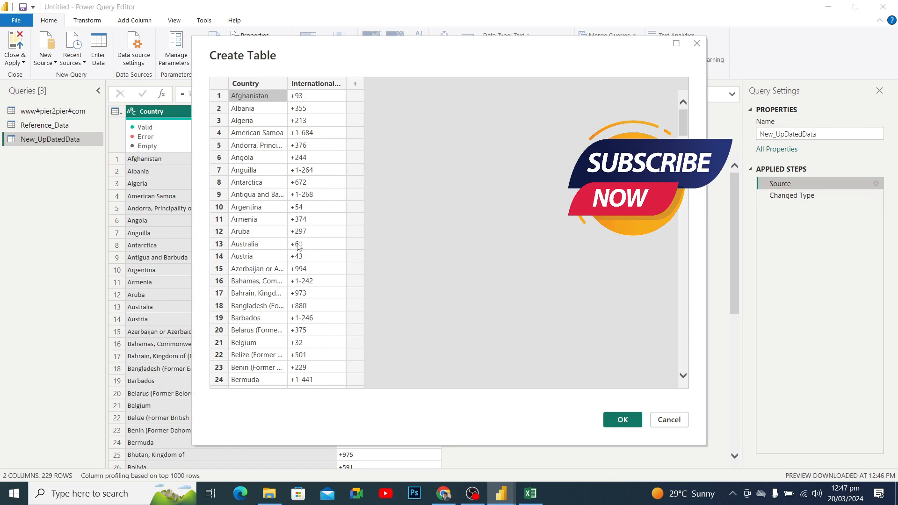
scroll(301, 255, "down", 20)
scroll(303, 265, "down", 20)
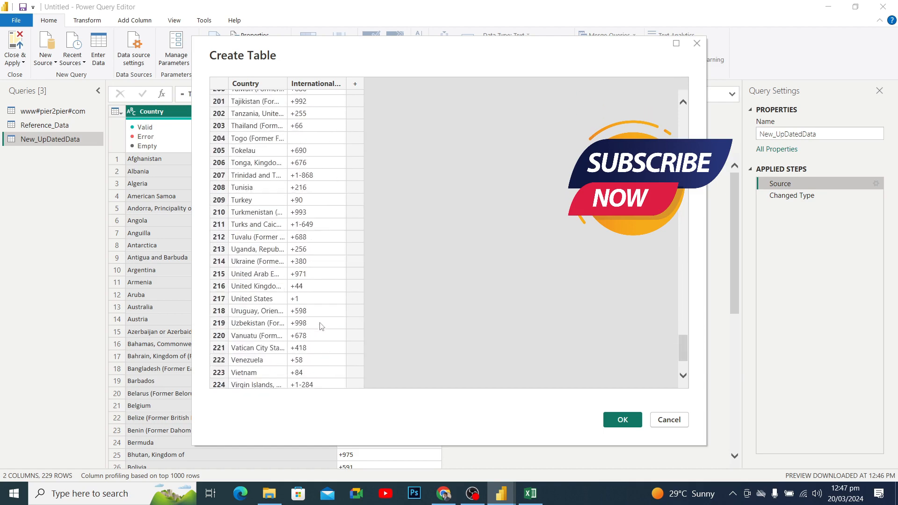
scroll(309, 304, "up", 18)
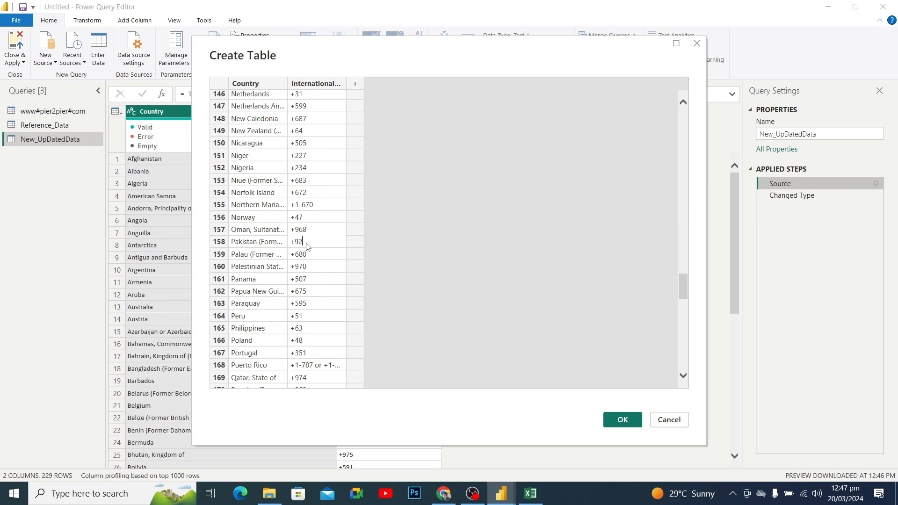
type("111")
left_click(306, 256)
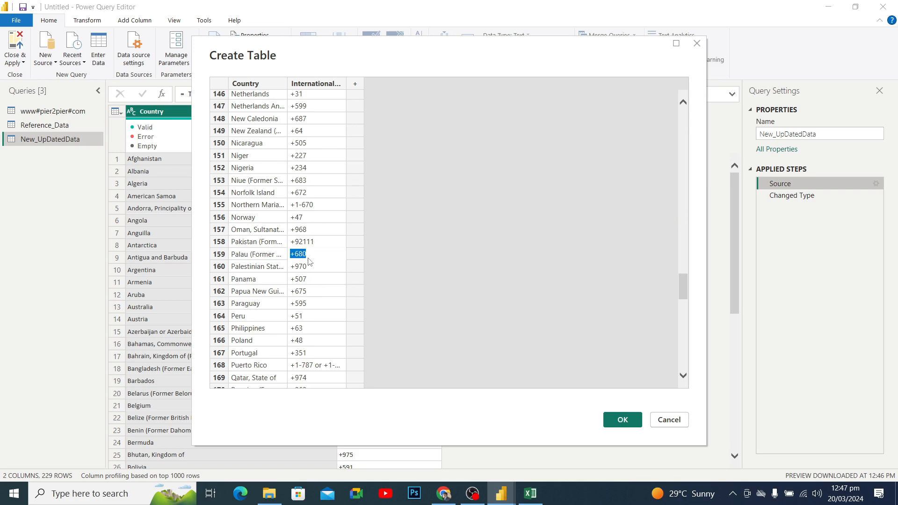
left_click(321, 243)
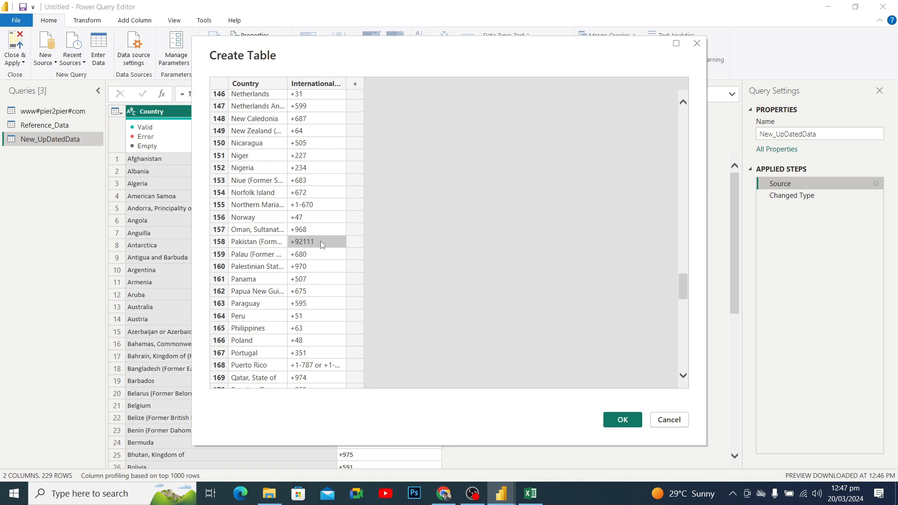
left_click(320, 241)
left_click(318, 254)
left_click(319, 268)
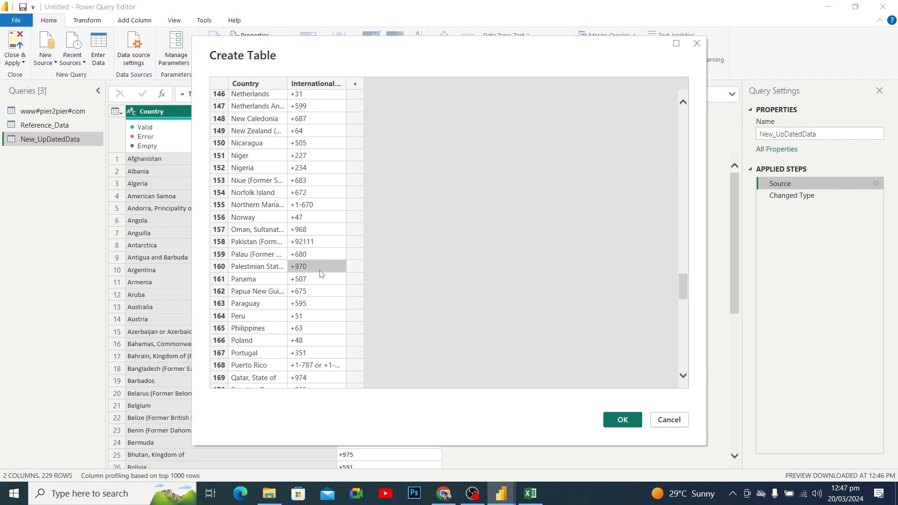
left_click(621, 419)
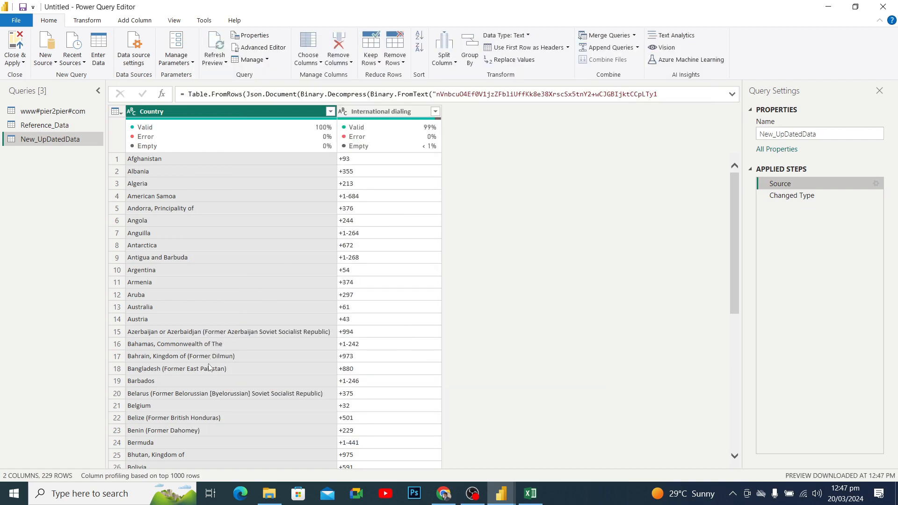
scroll(173, 316, "down", 20)
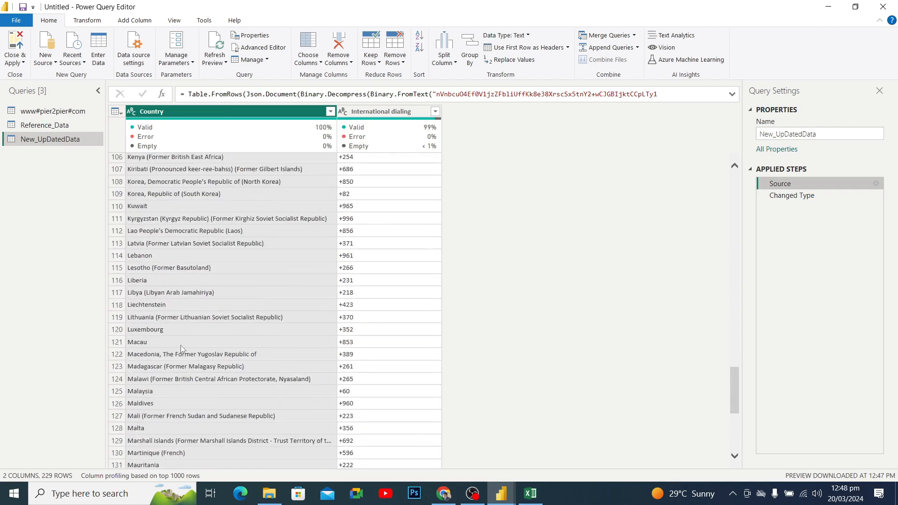
scroll(182, 349, "down", 10)
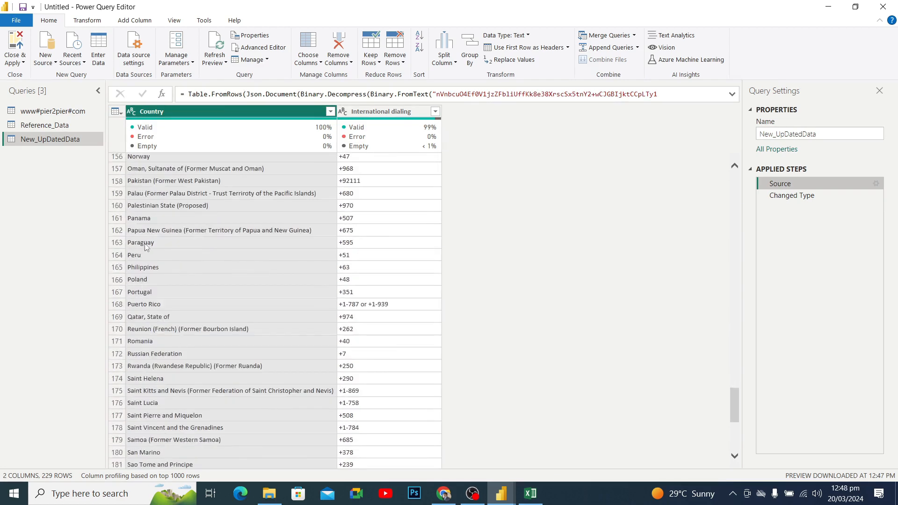
scroll(178, 207, "up", 3)
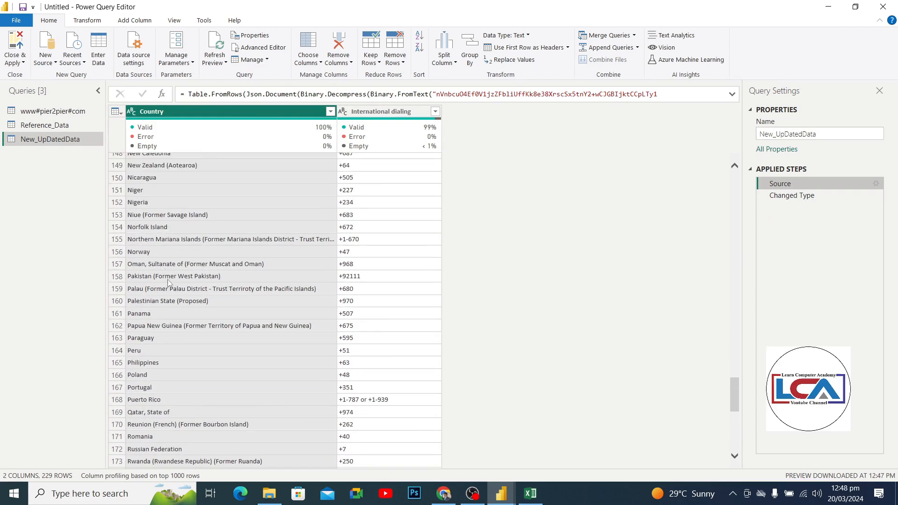
left_click(362, 281)
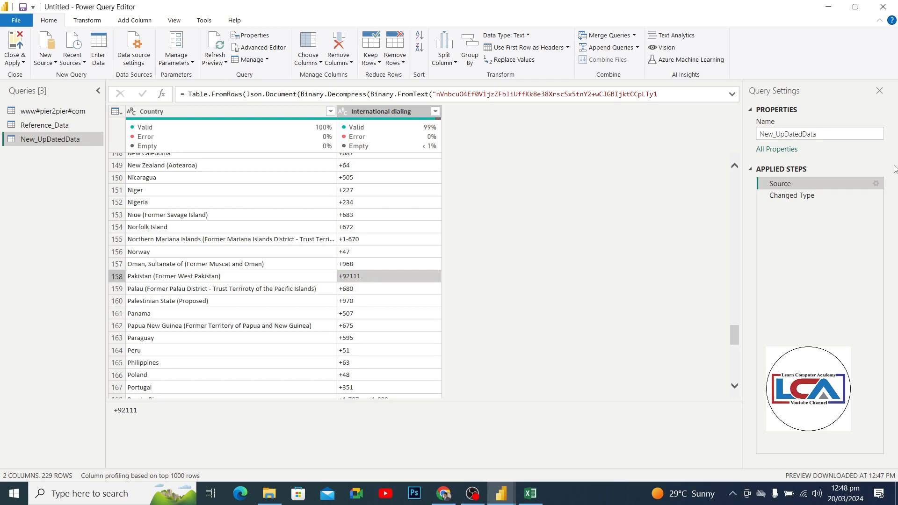
Restore Pakistan's international dialing code to +92 in the source table of New_UpDatedData, and check the corrected row
left_click(877, 183)
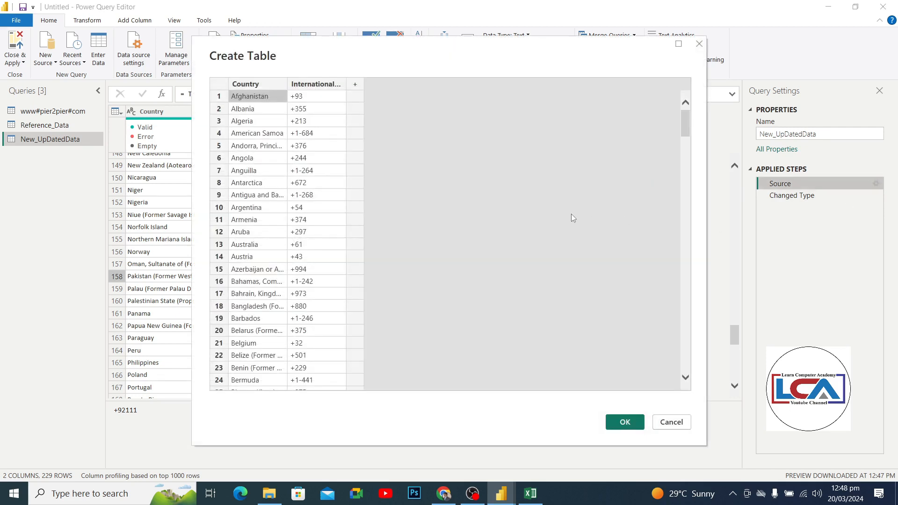
scroll(301, 255, "down", 19)
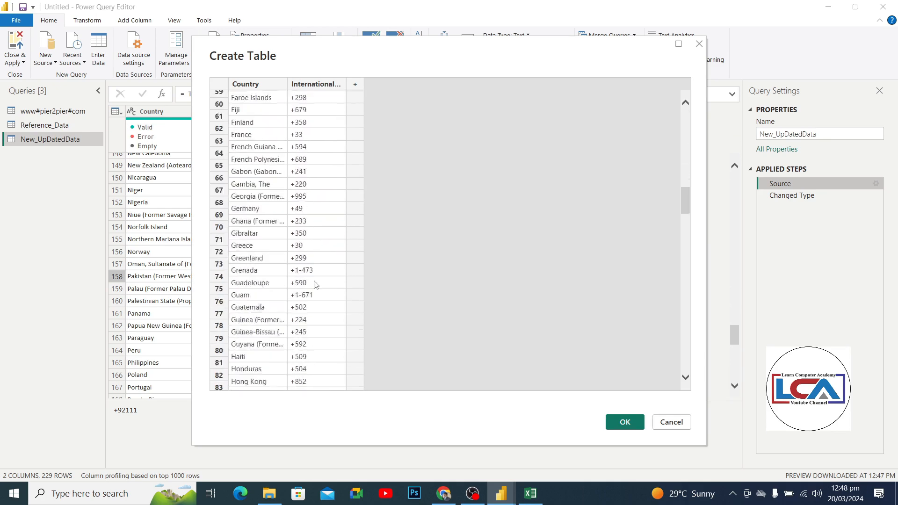
scroll(315, 284, "down", 20)
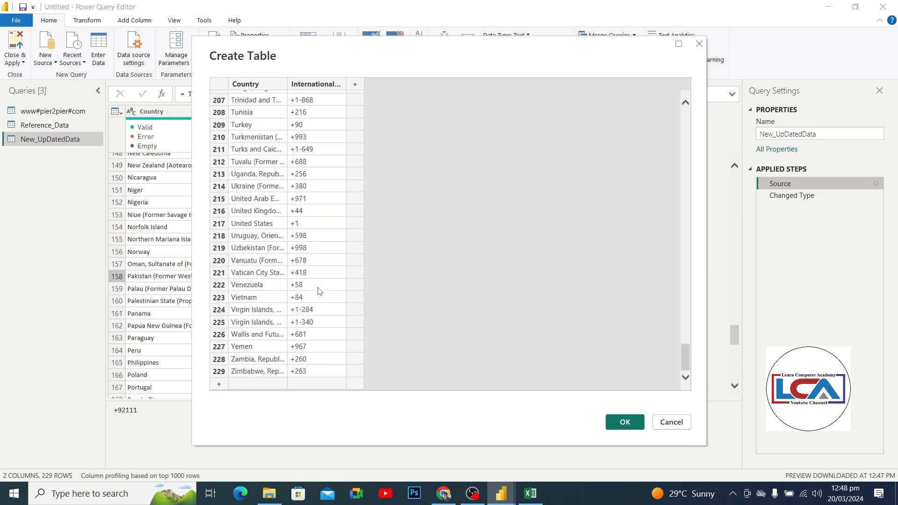
scroll(319, 291, "up", 20)
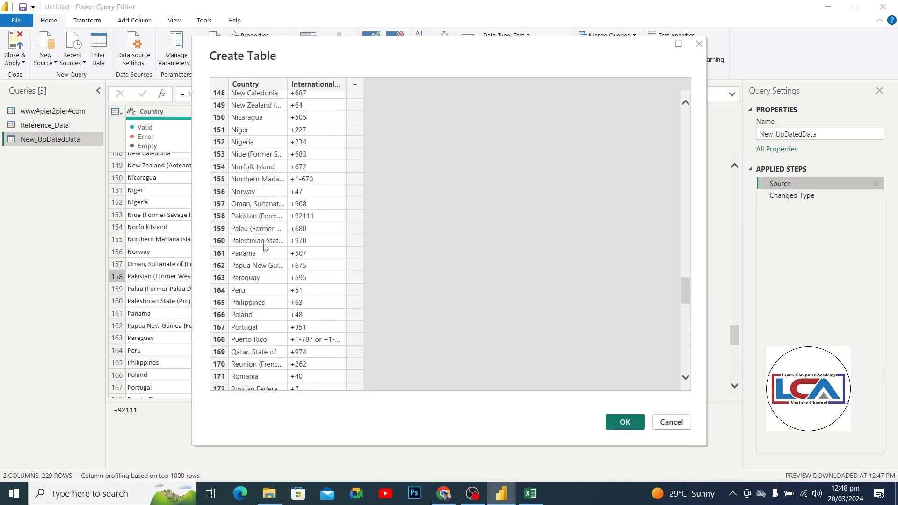
left_click(322, 218)
left_click(321, 216)
left_click(322, 217)
key("BackSpace")
key("BackSpace")
left_click(624, 422)
scroll(263, 324, "down", 20)
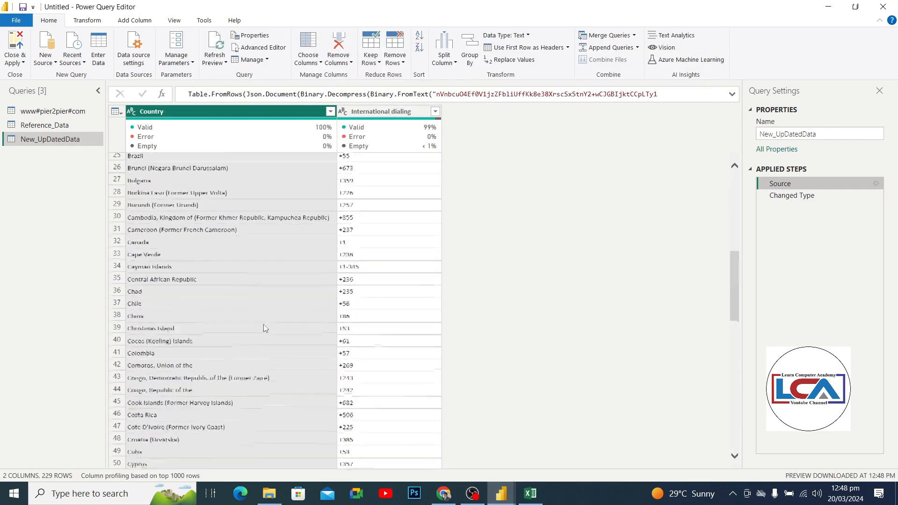
scroll(268, 330, "down", 18)
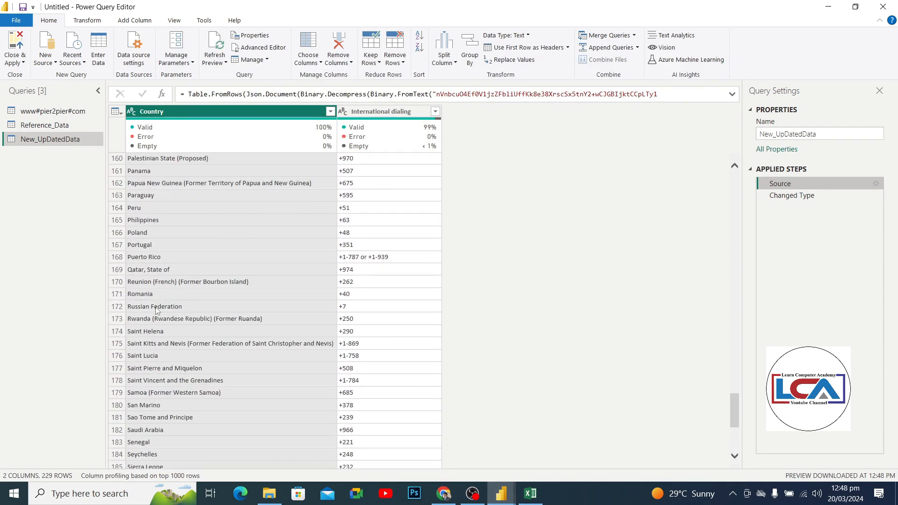
scroll(156, 311, "up", 3)
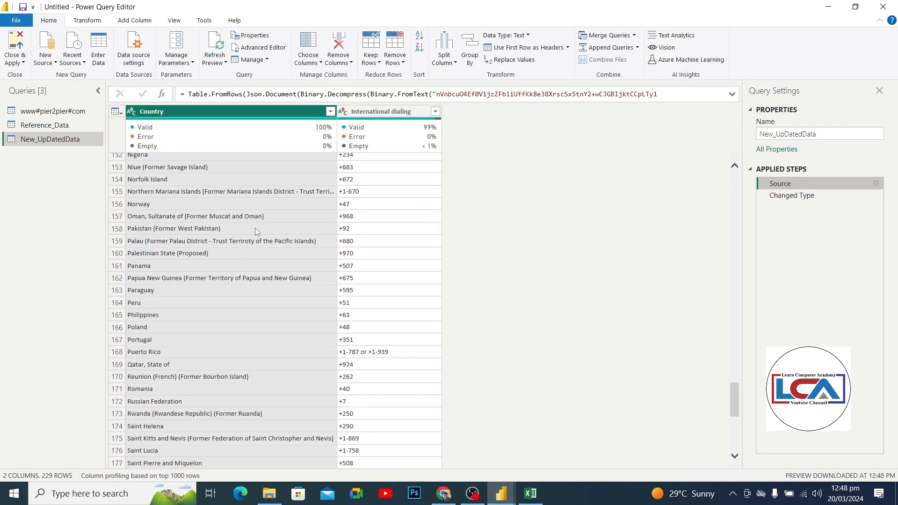
left_click(365, 231)
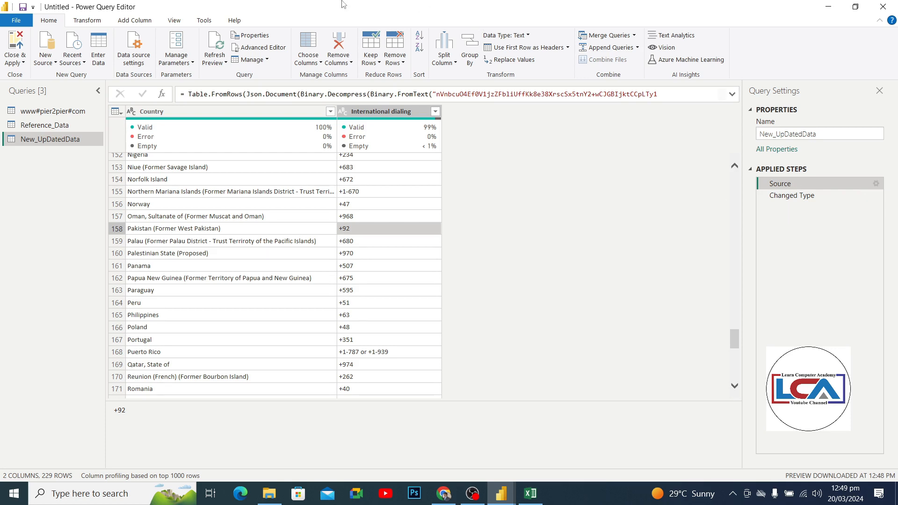
Merge New_UpDatedData into Reference_Data by matching the Country columns, with a Left Outer join and fuzzy matching enabled
left_click(45, 125)
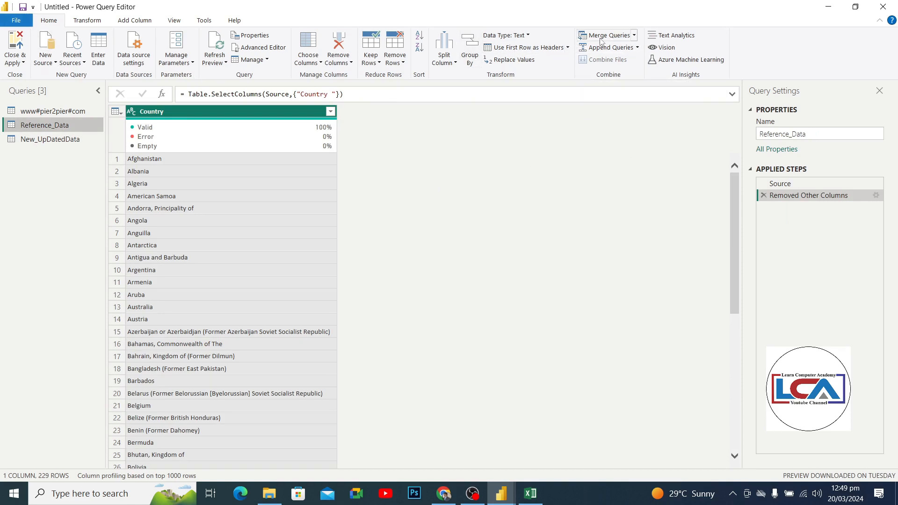
left_click(634, 38)
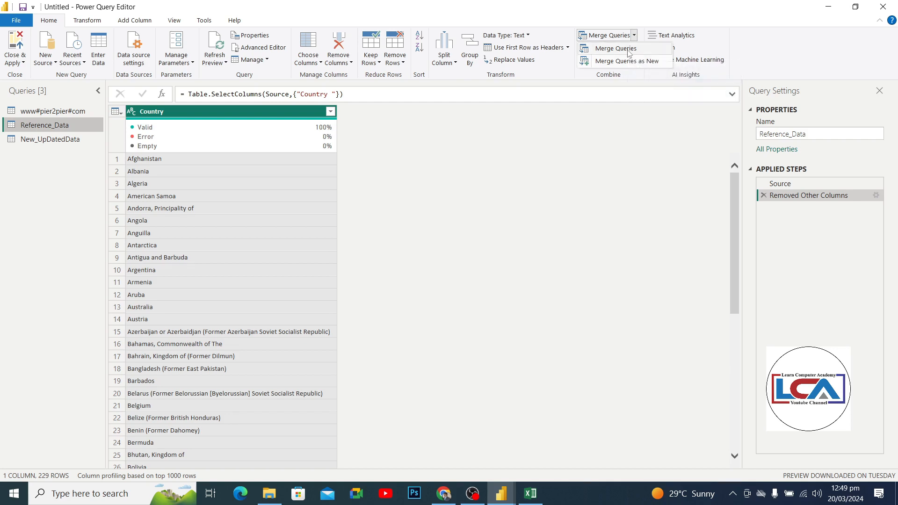
left_click(628, 50)
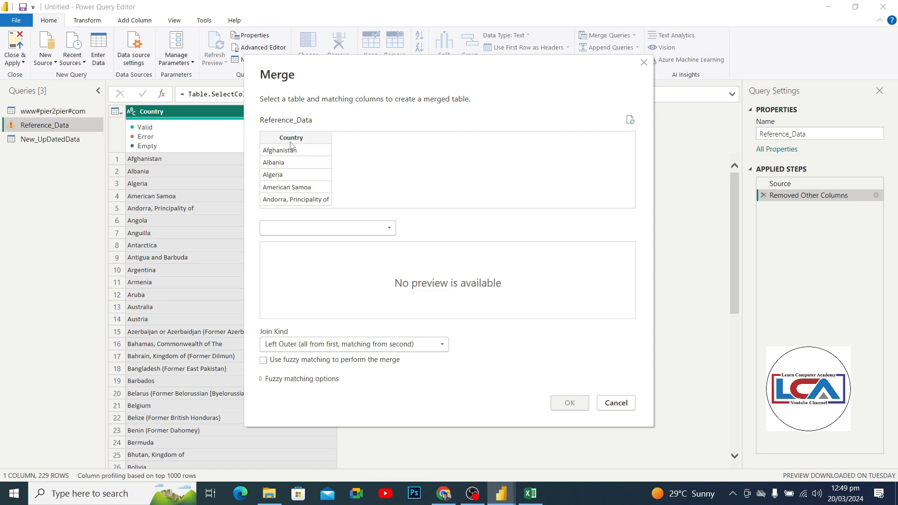
left_click(312, 139)
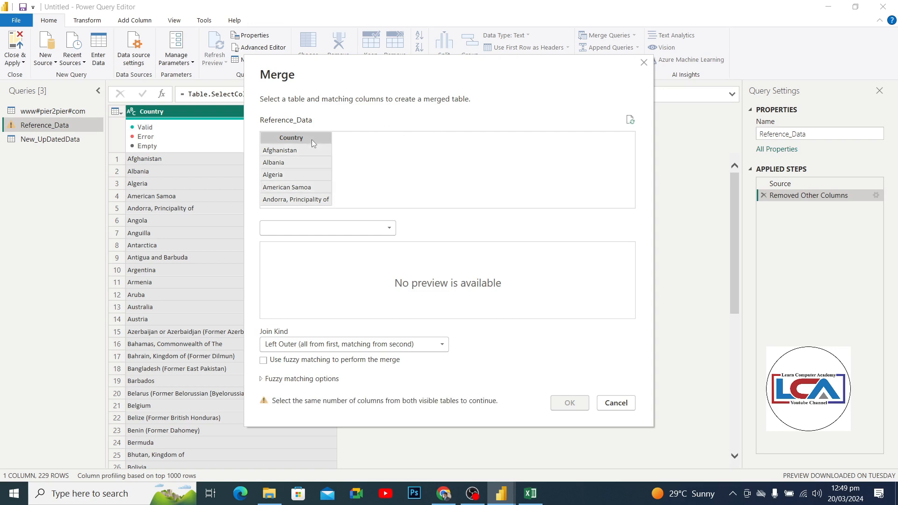
left_click(316, 228)
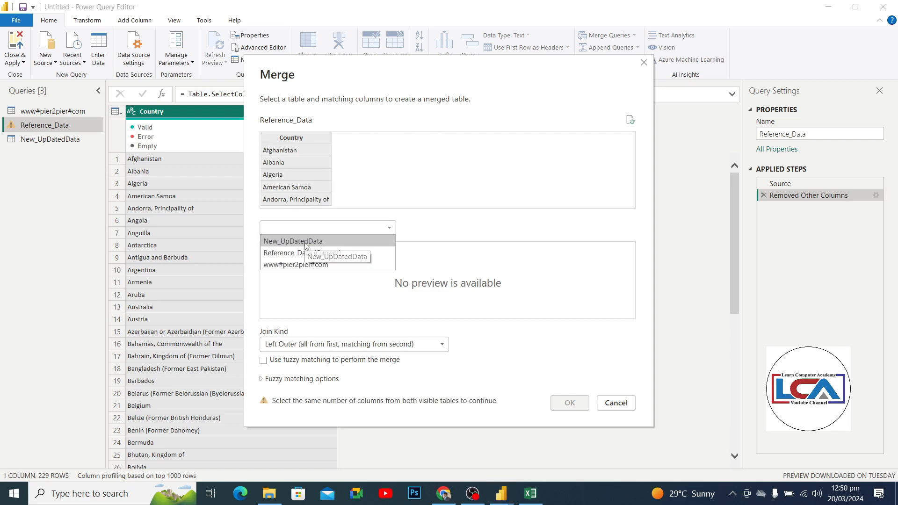
left_click(308, 241)
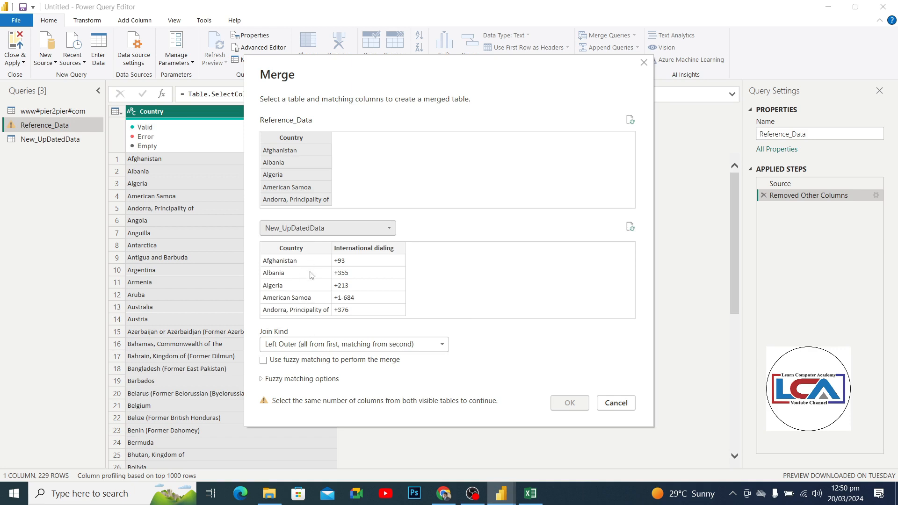
left_click(307, 254)
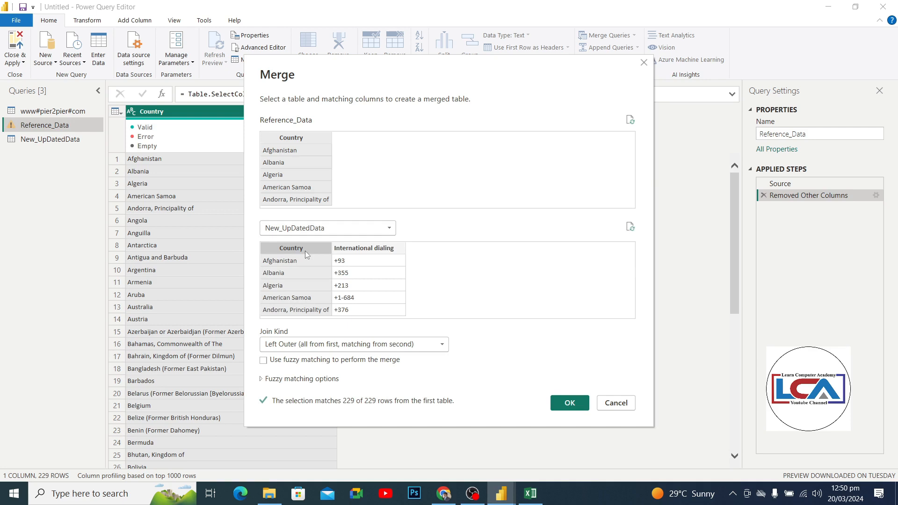
left_click(264, 361)
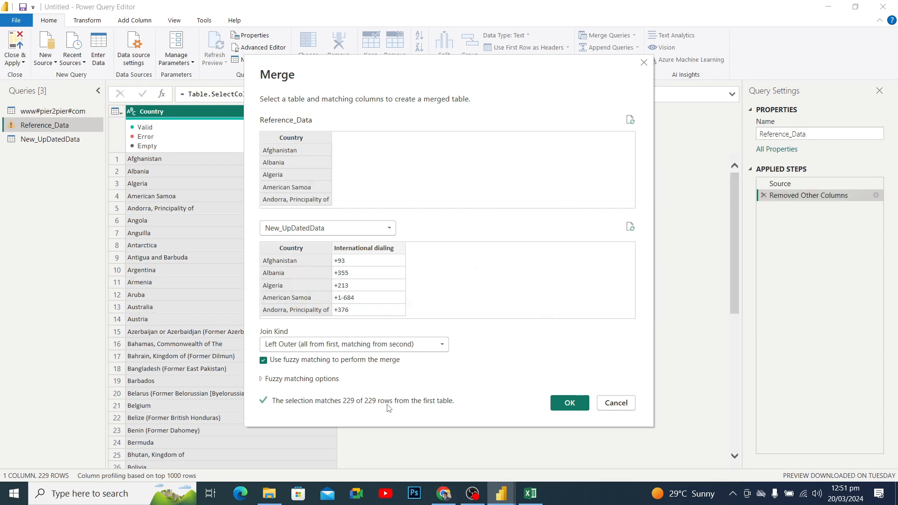
left_click(570, 405)
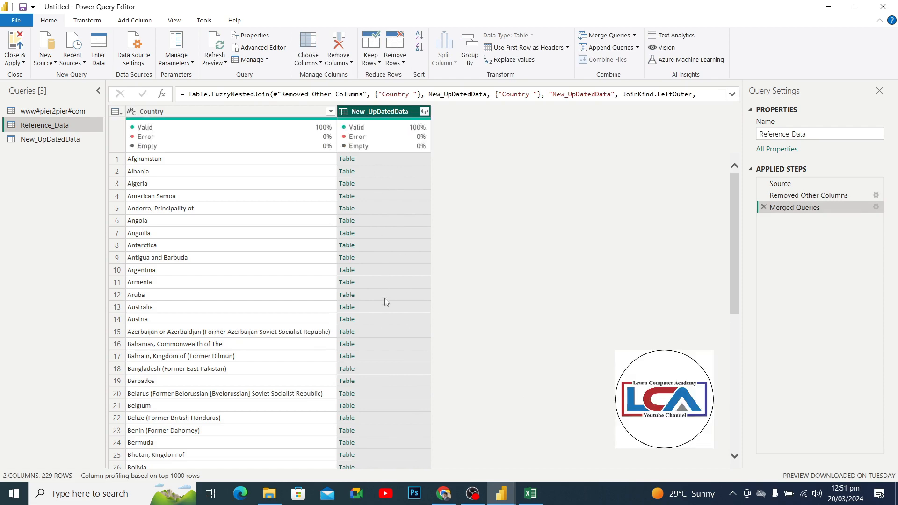
Expand the merged New_UpDatedData column in Reference_Data to include only International dialing, using the original column name as prefix
scroll(385, 301, "down", 15)
scroll(384, 327, "up", 10)
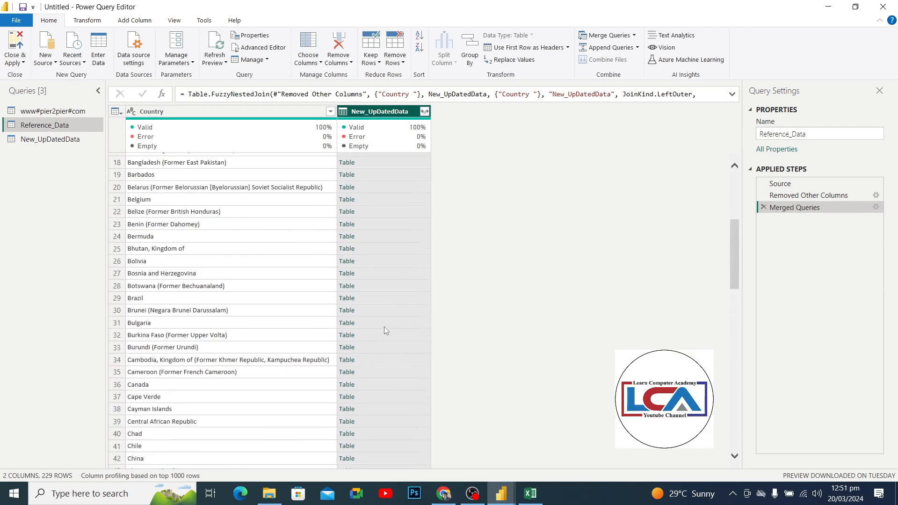
scroll(386, 331, "up", 6)
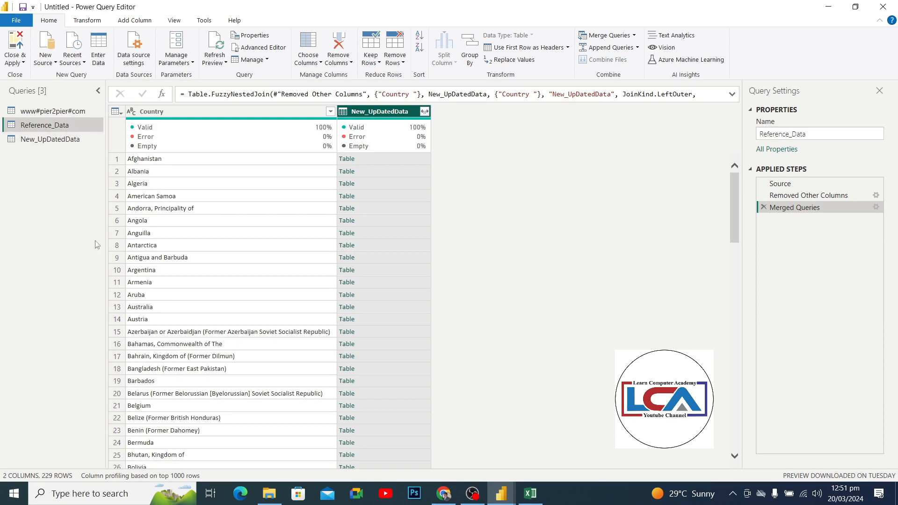
left_click(424, 112)
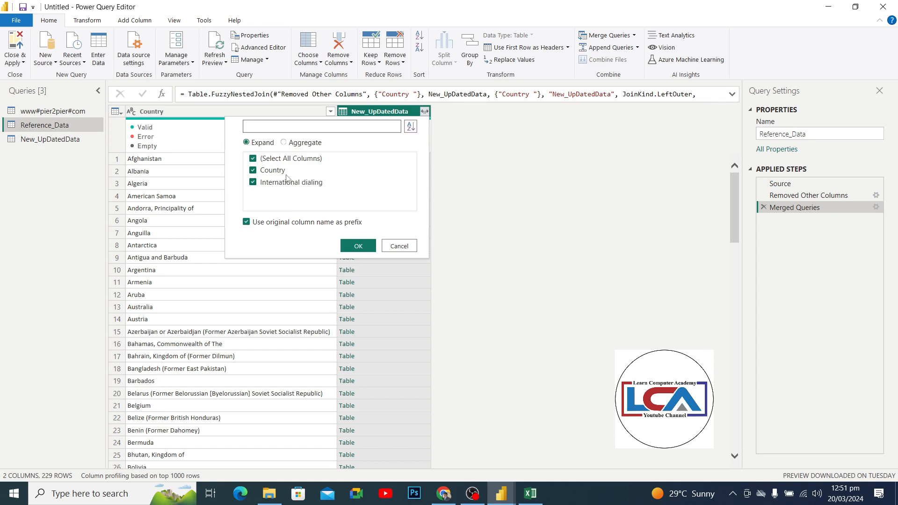
left_click(254, 172)
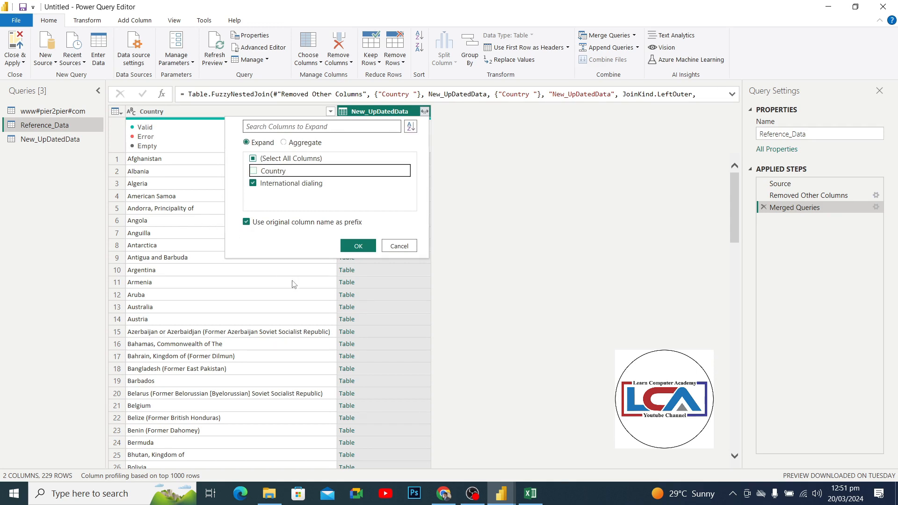
left_click(353, 246)
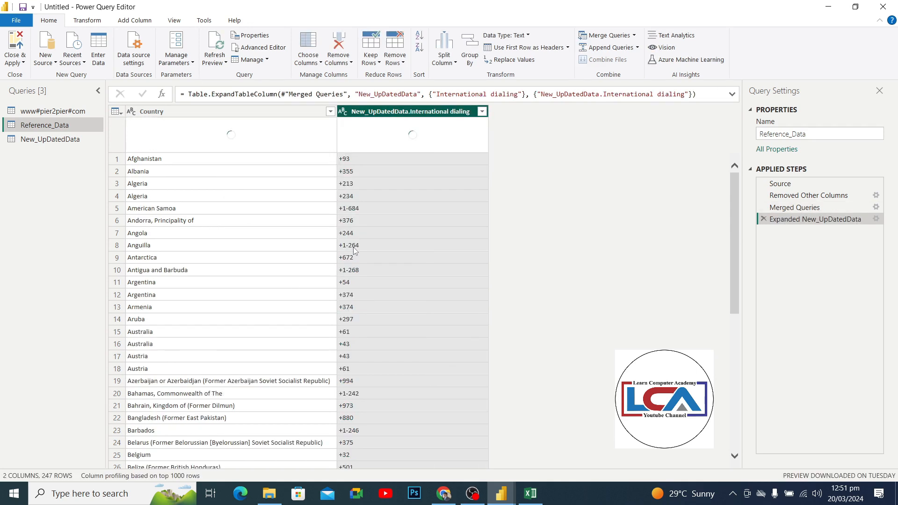